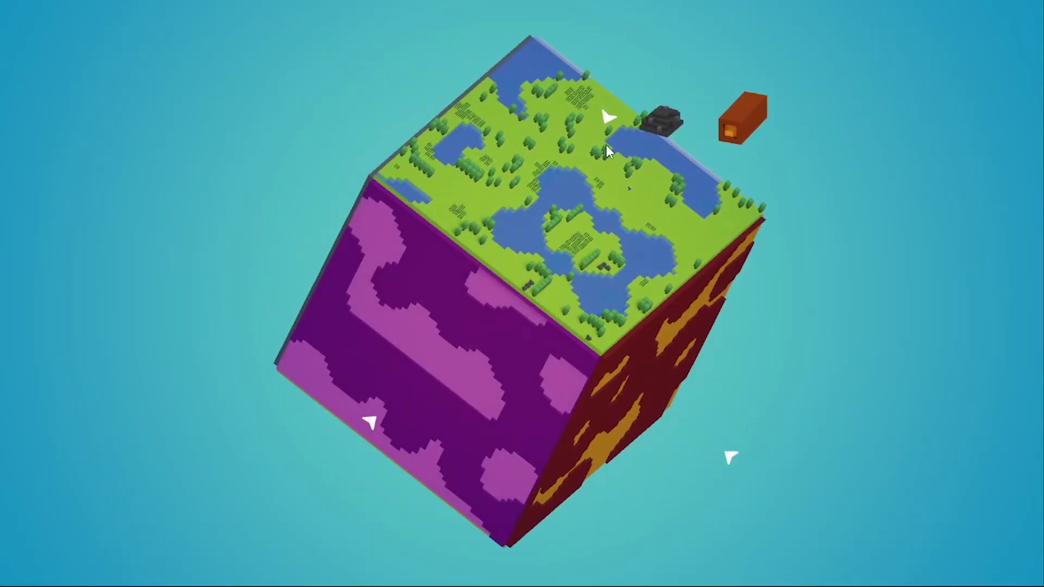
Test the robot's movement in the running game by walking it across the grassland between the lakes.
click(613, 117)
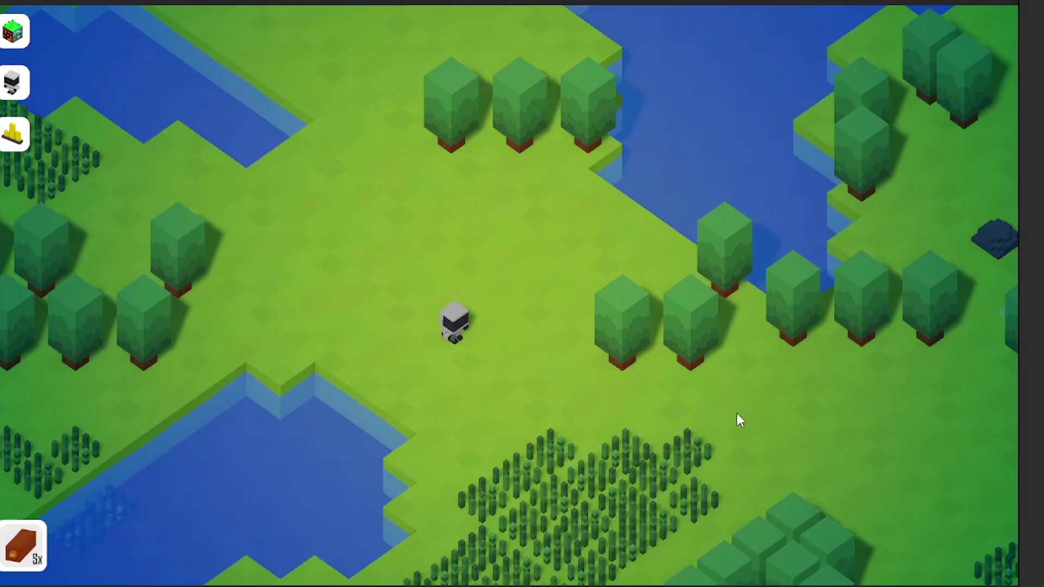
click(370, 240)
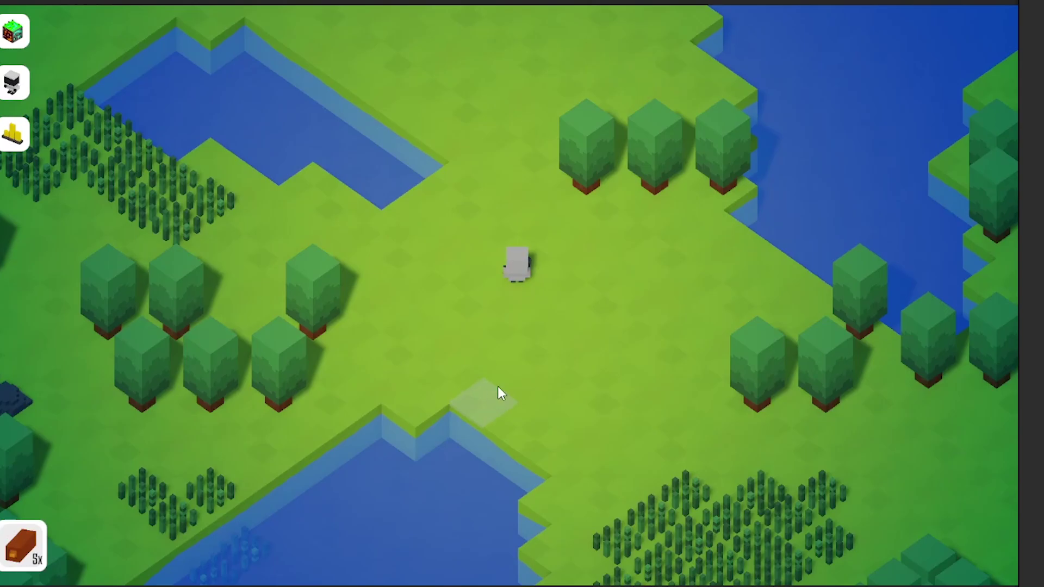
click(520, 256)
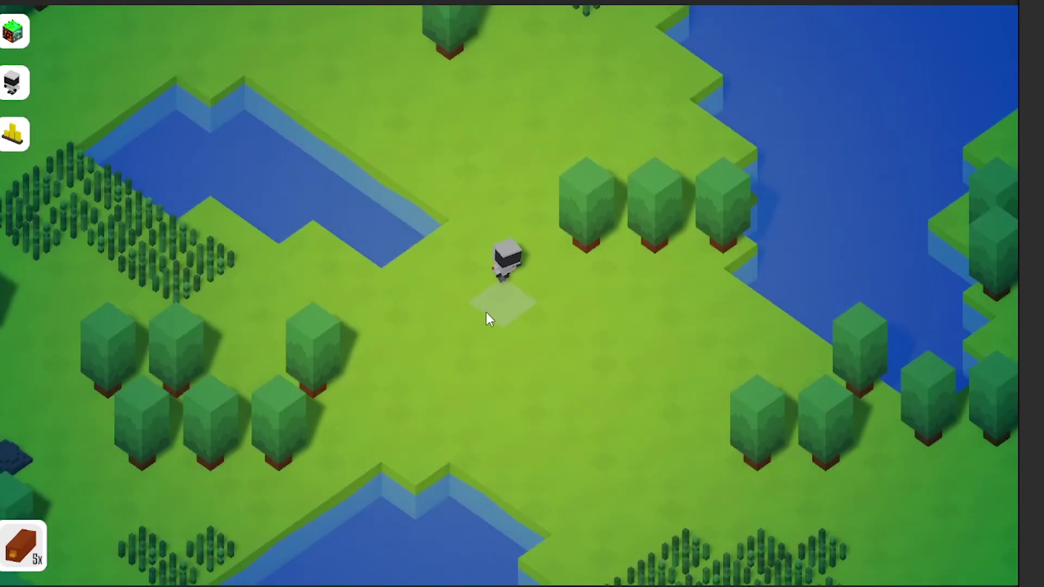
key(d)
key(s)
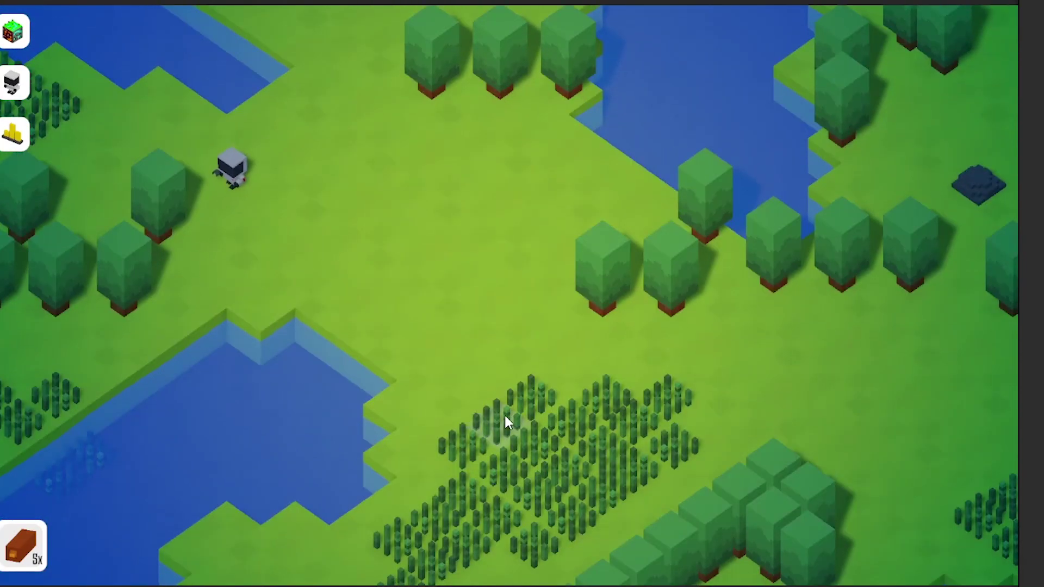
scroll(477, 409, down, 5)
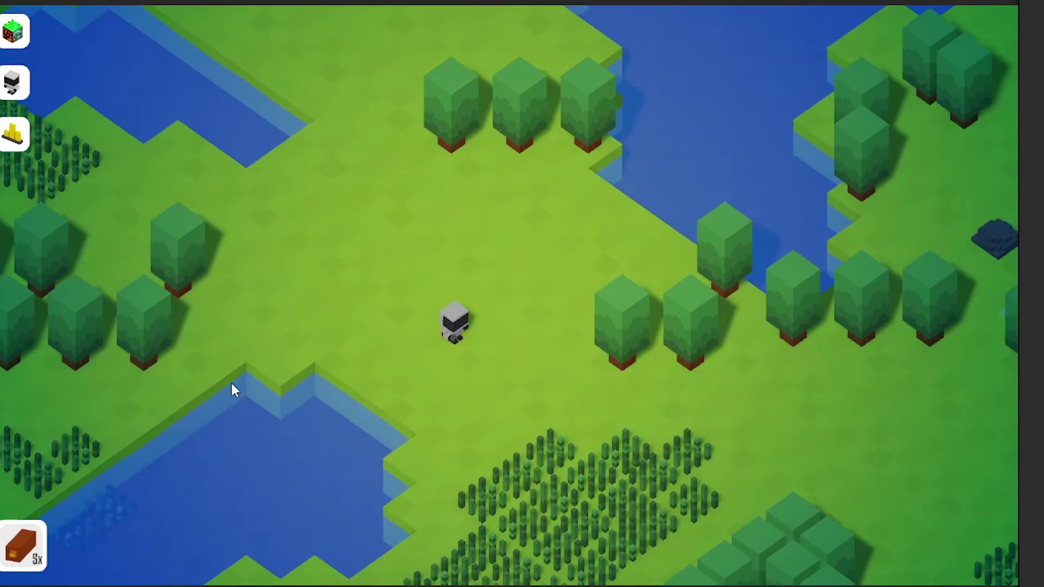
click(373, 258)
key(w)
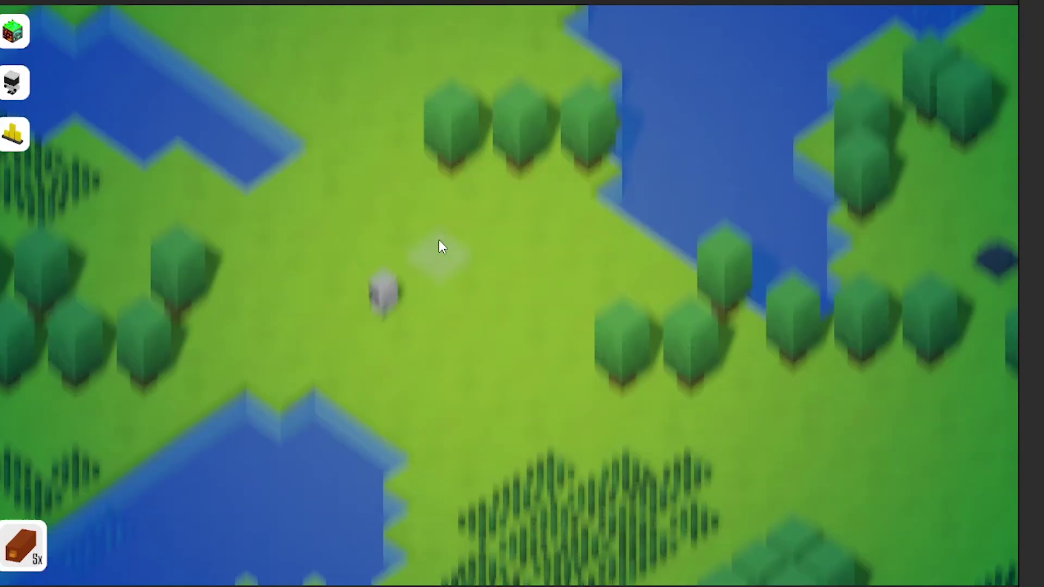
key(a)
key(w)
key(a)
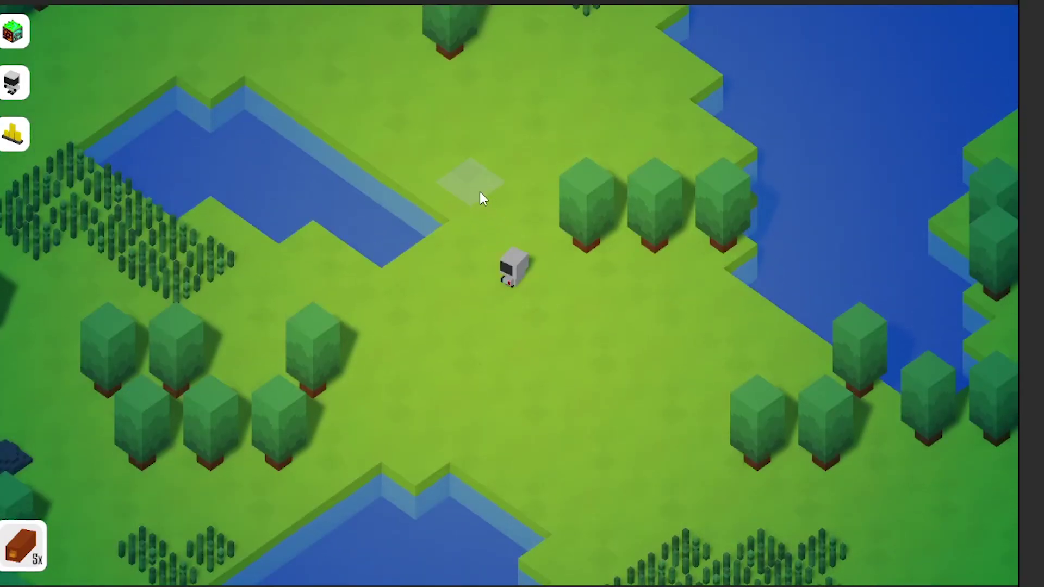
key(d)
key(s)
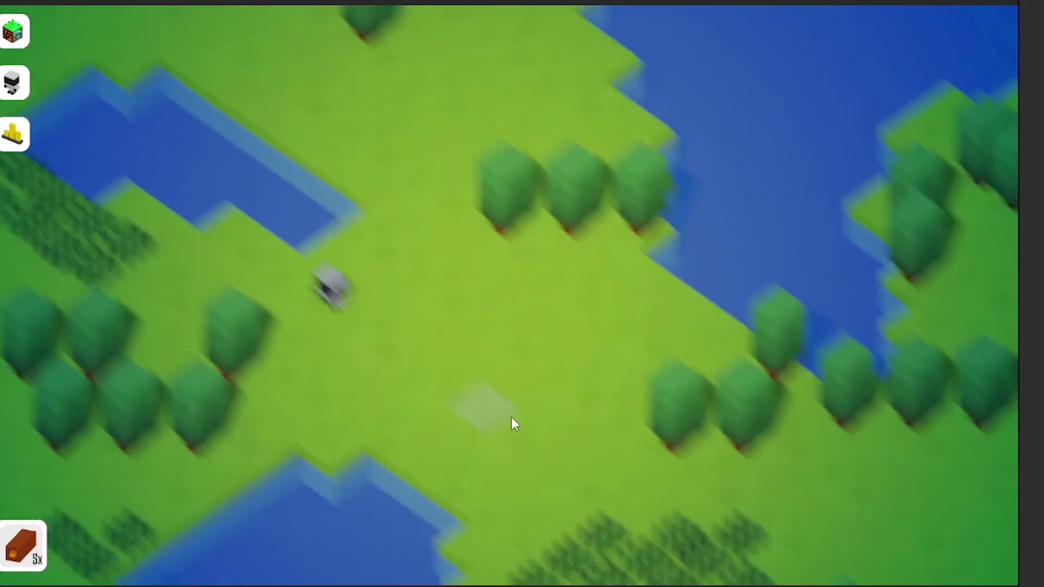
scroll(478, 411, down, 5)
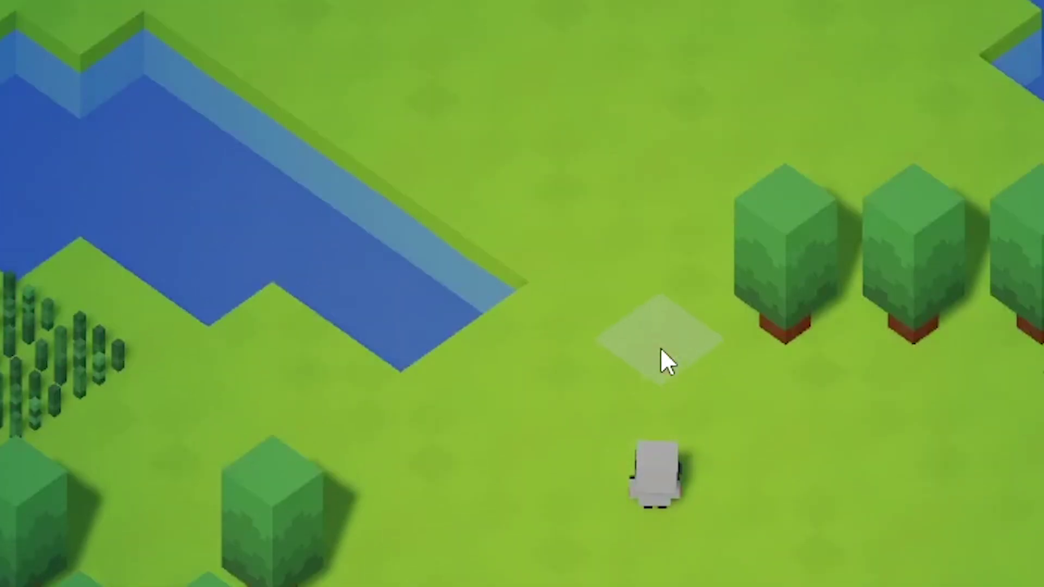
Walk the robot to different grass tiles around the pond's shore to test its walking and turning.
key(w)
key(a)
key(d)
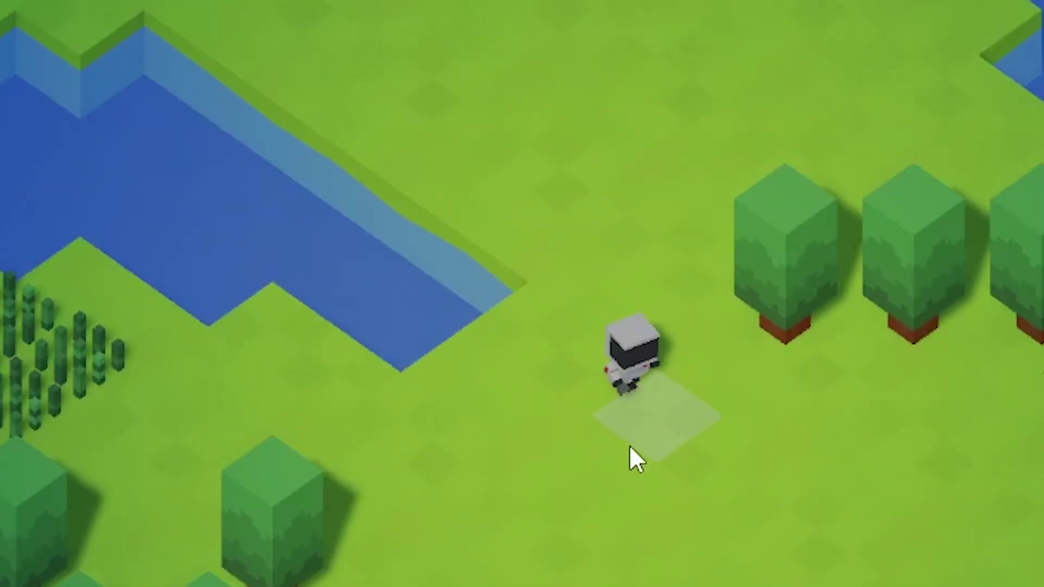
key(w)
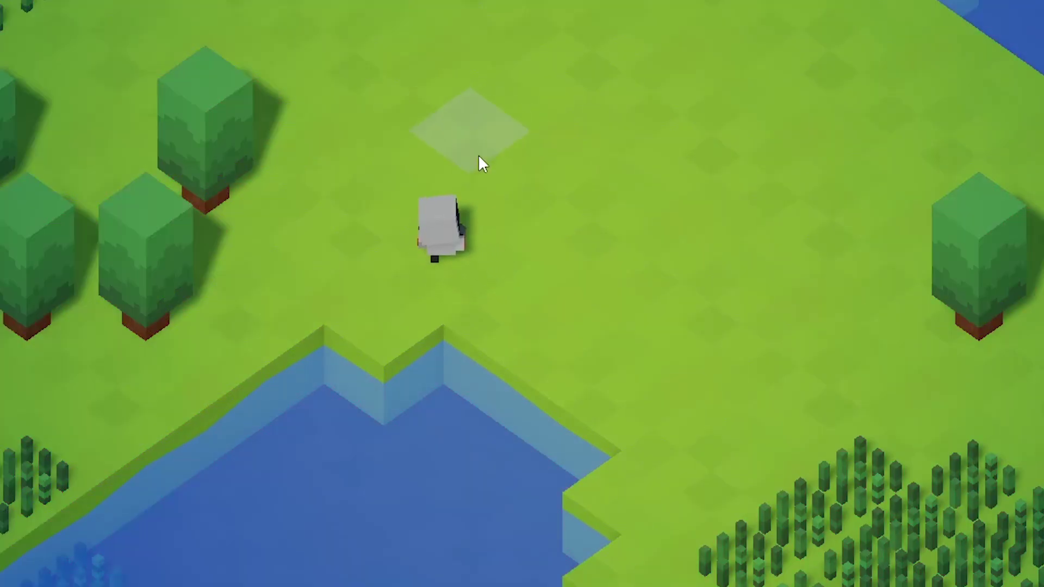
click(479, 163)
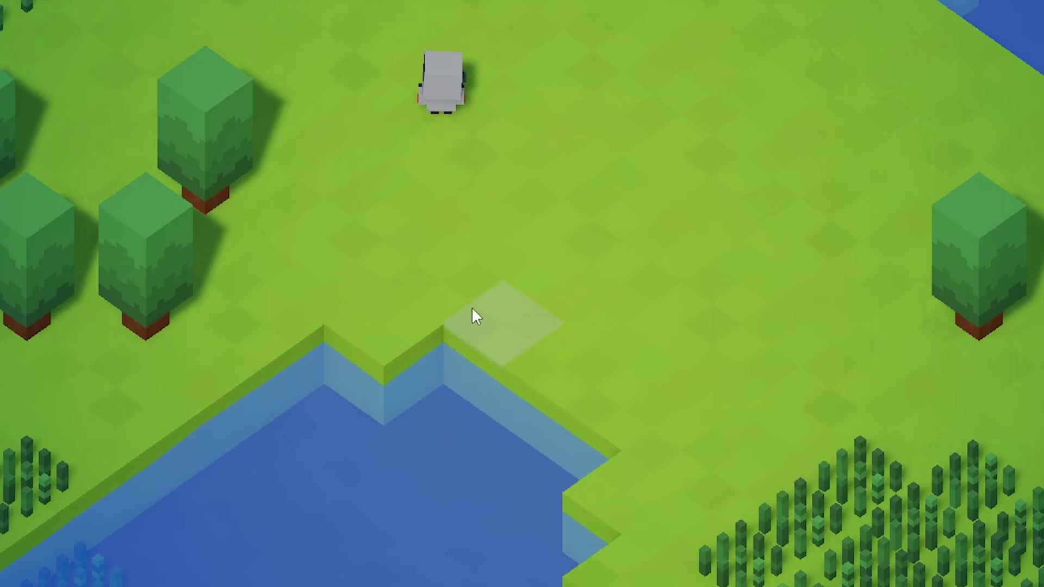
click(515, 282)
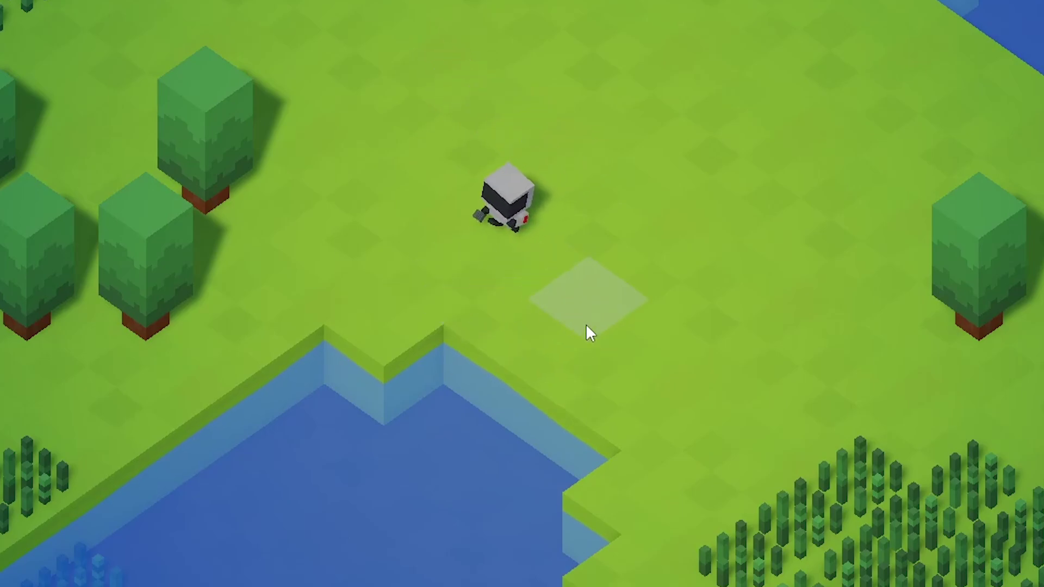
click(738, 416)
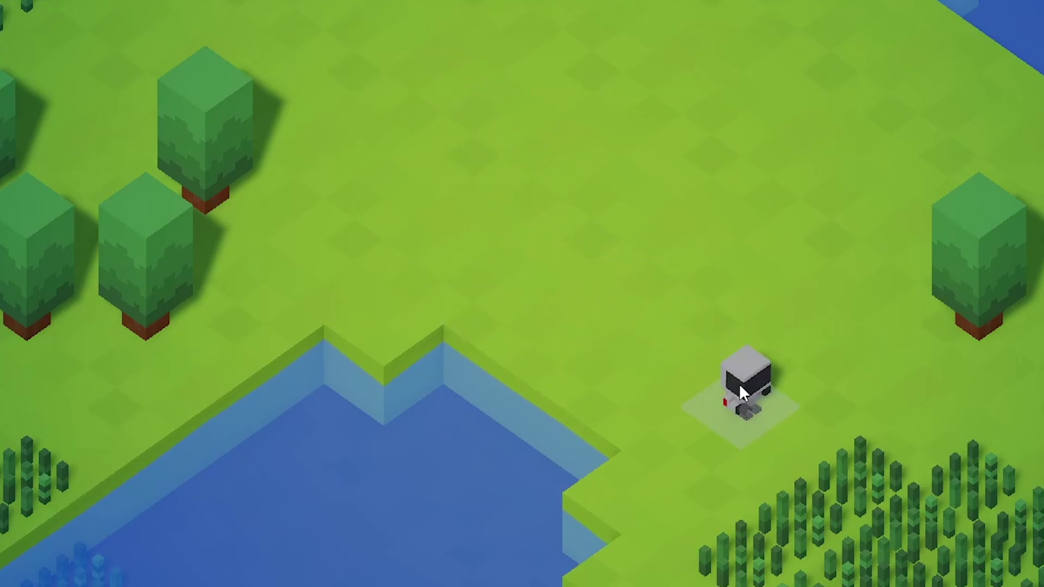
click(670, 185)
click(549, 106)
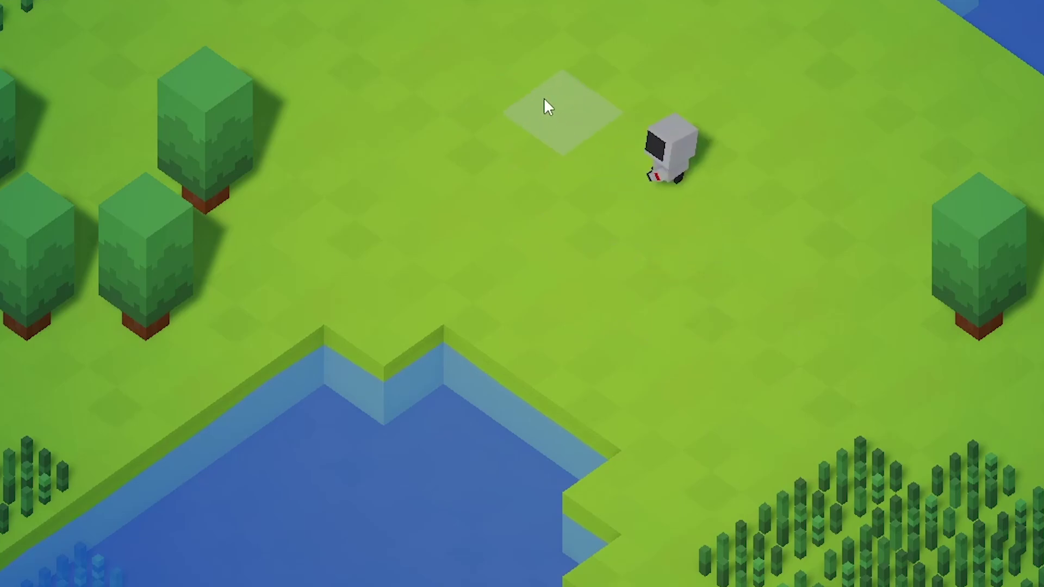
click(527, 345)
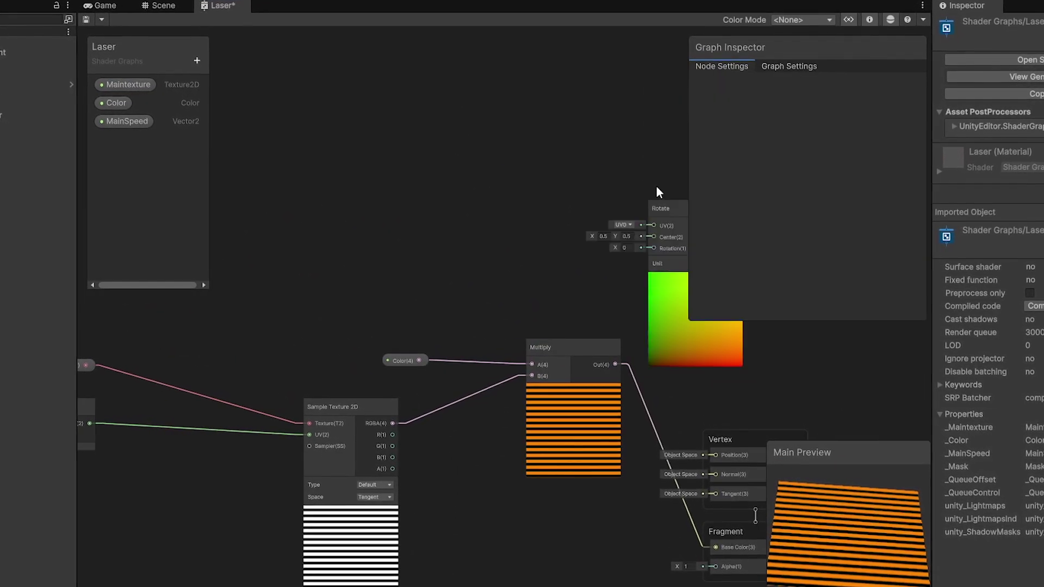
Try adding a Tiling And Offset node after the Multiply node in the Laser shader graph.
drag(659, 209, 587, 175)
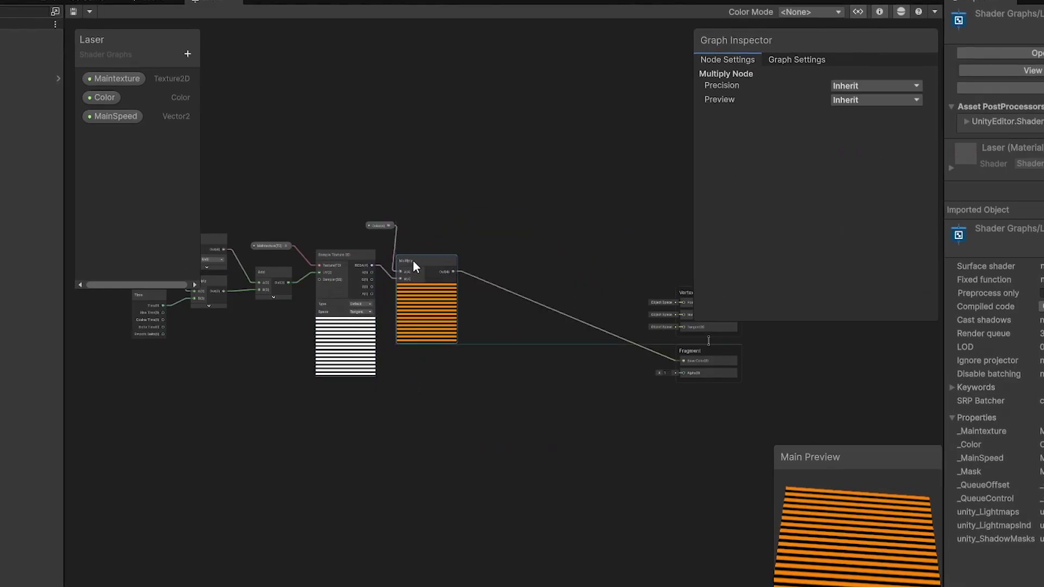
scroll(599, 304, down, 2)
scroll(468, 399, up, 4)
key(space)
text(of)
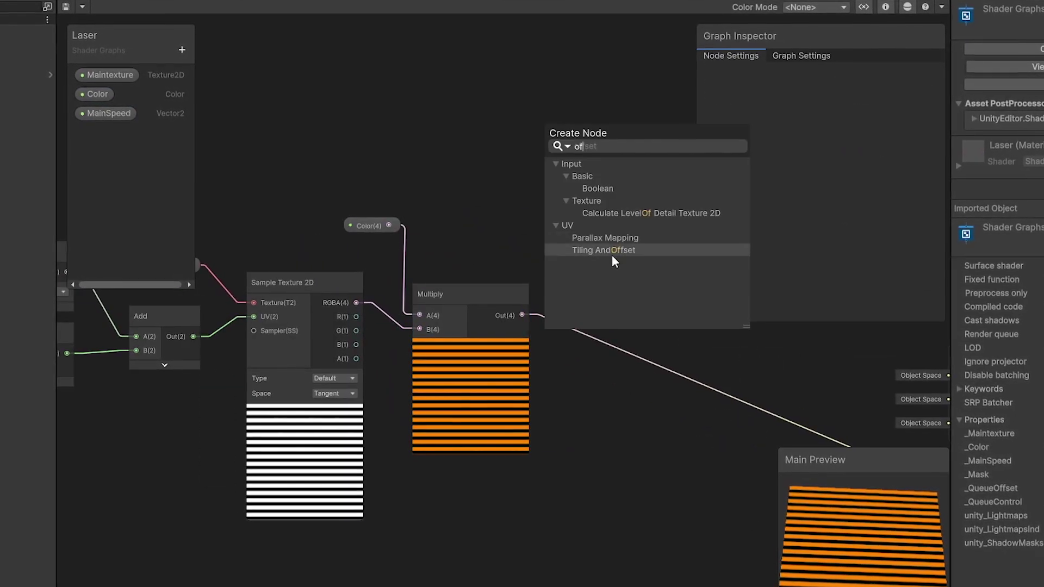
click(613, 252)
key(Delete)
Try feeding the Multiply output into the In port of a Rotate About Axis node.
key(space)
text(rot)
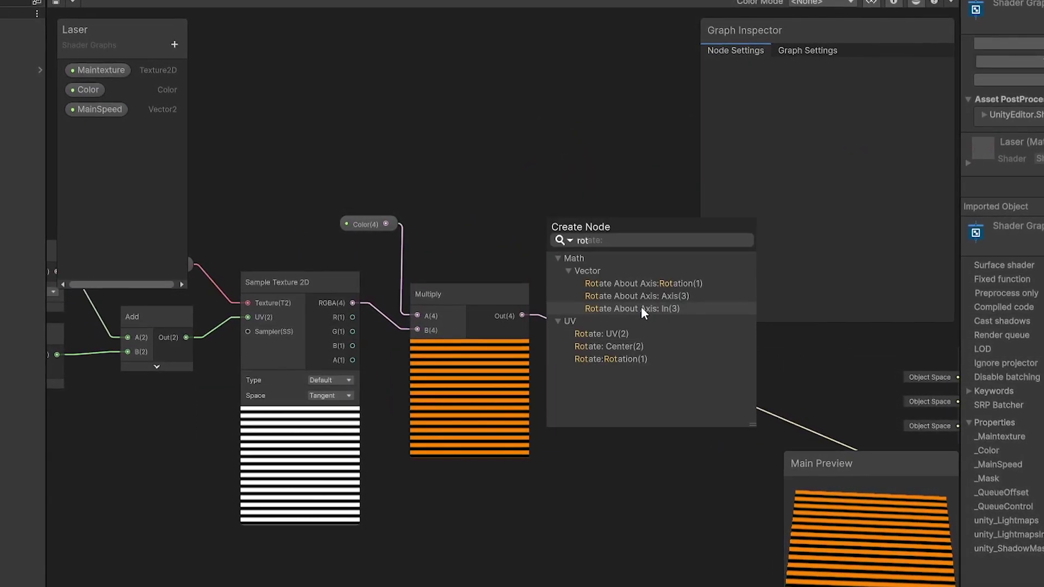
click(642, 308)
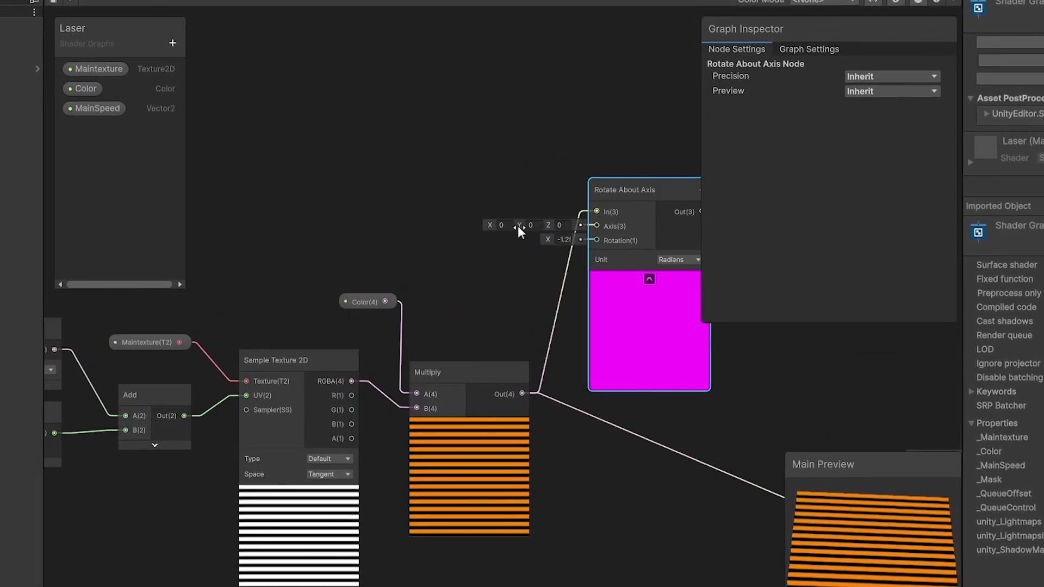
key(Delete)
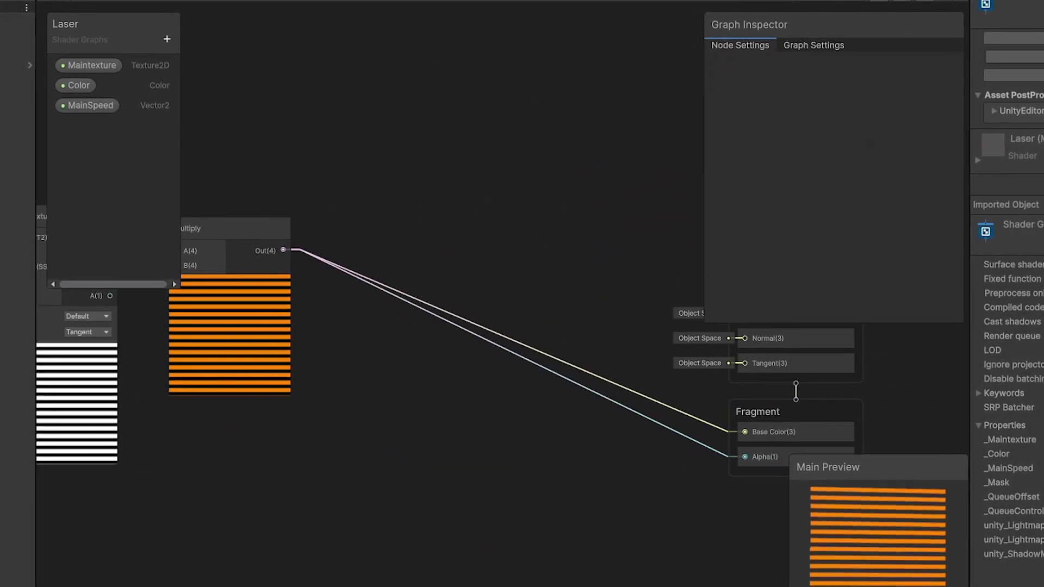
Reposition the Add and UV nodes in the Laser graph and inspect the MainSpeed and Color properties.
middle_drag(413, 586, 450, 581)
middle_drag(60, 468, 413, 568)
mouse_move(445, 345)
mouse_down()
mouse_move(434, 328)
mouse_move(435, 339)
mouse_up()
drag(306, 273, 304, 231)
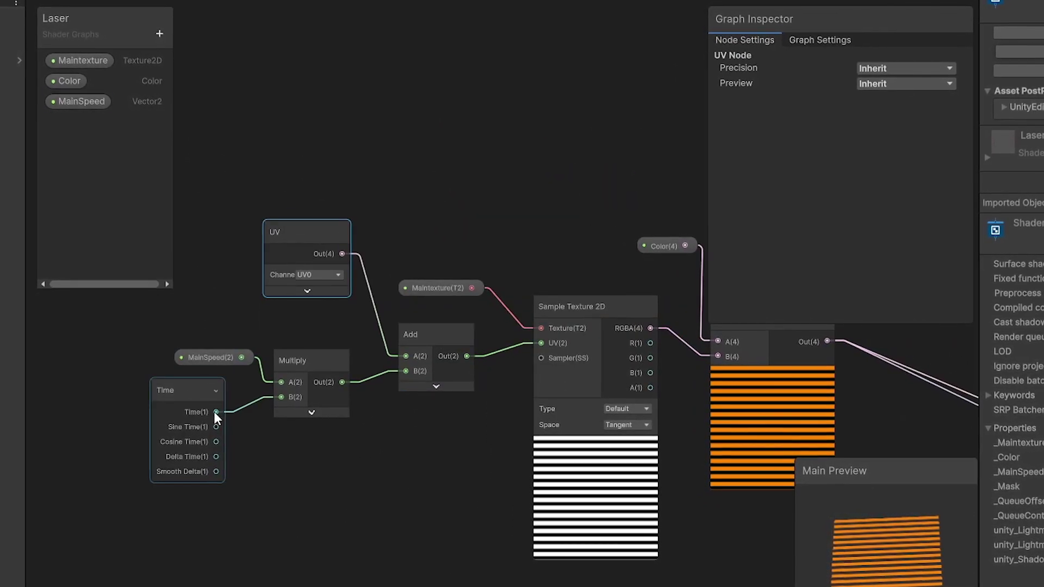
click(182, 357)
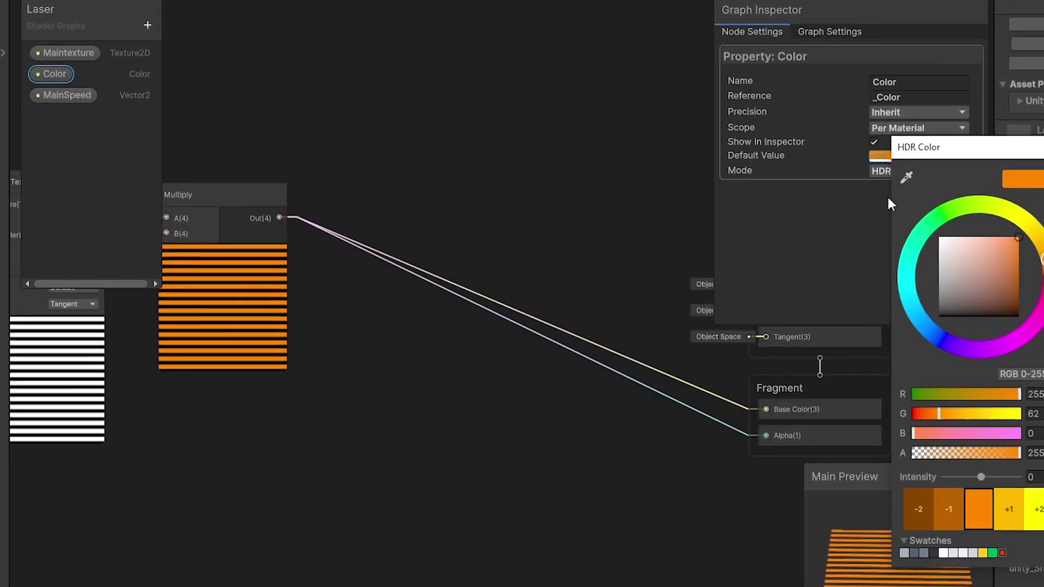
click(889, 204)
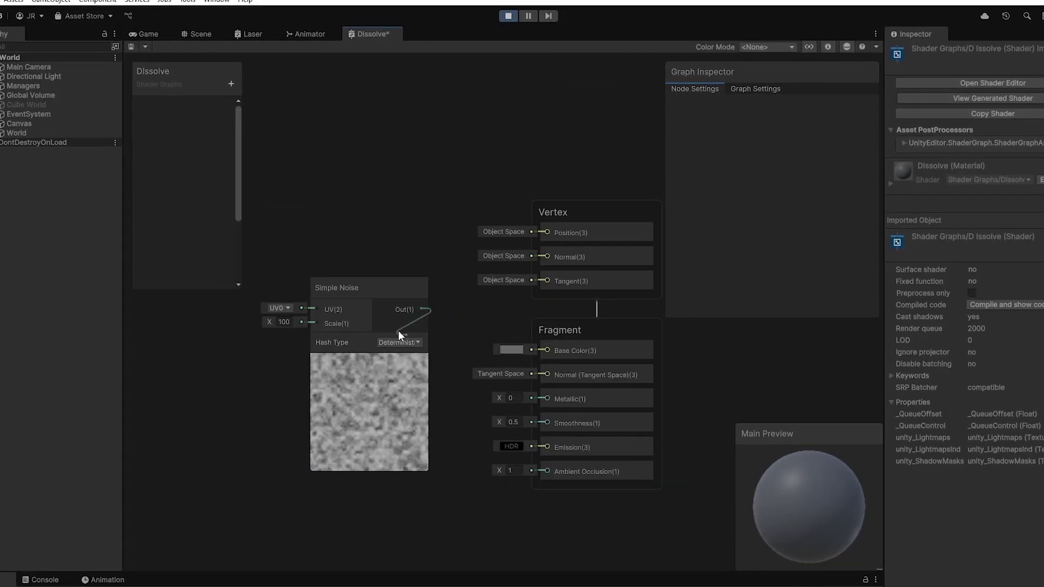
Pull a new connection from the Simple Noise node's output in the Dissolve shader graph.
click(400, 333)
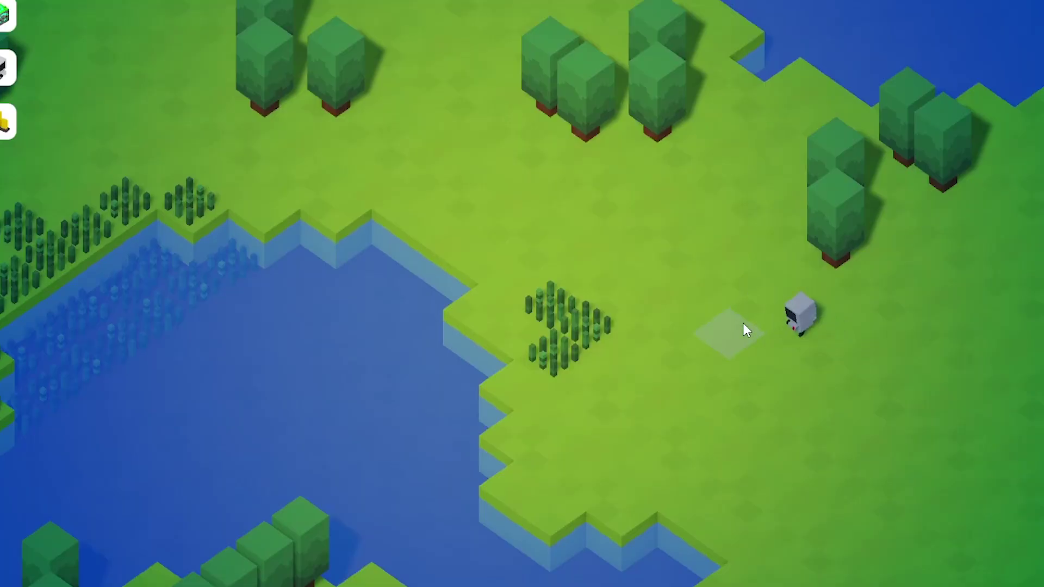
Walk the robot to the pair of trees, fell the front one with the laser and go for the dropped log.
click(744, 325)
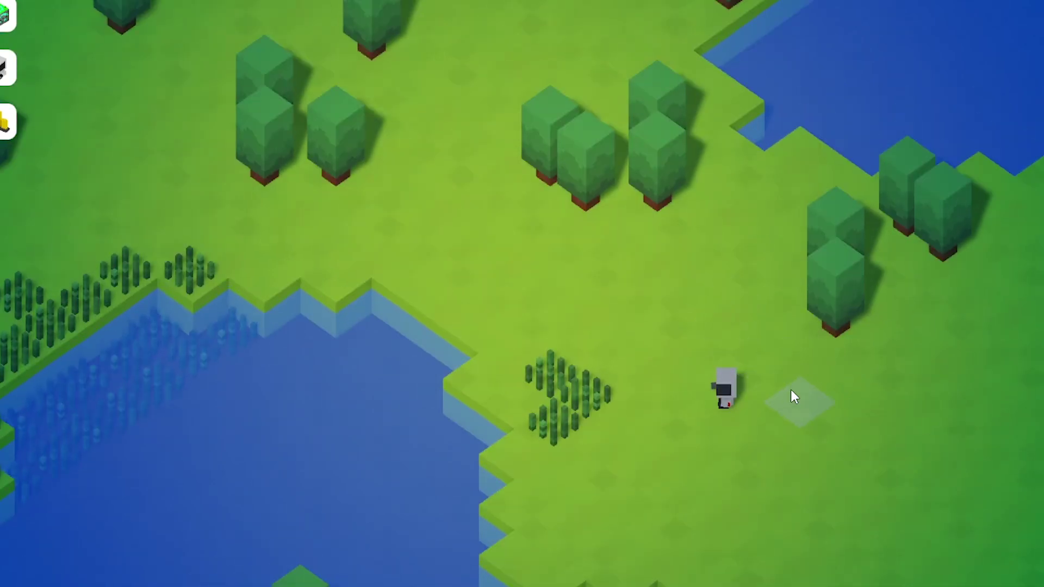
click(786, 363)
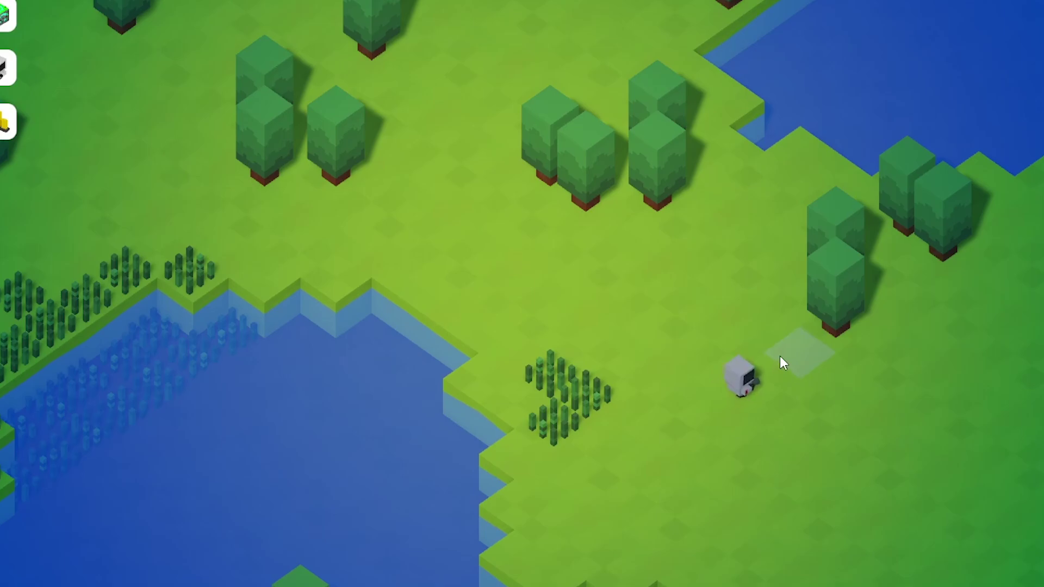
click(840, 326)
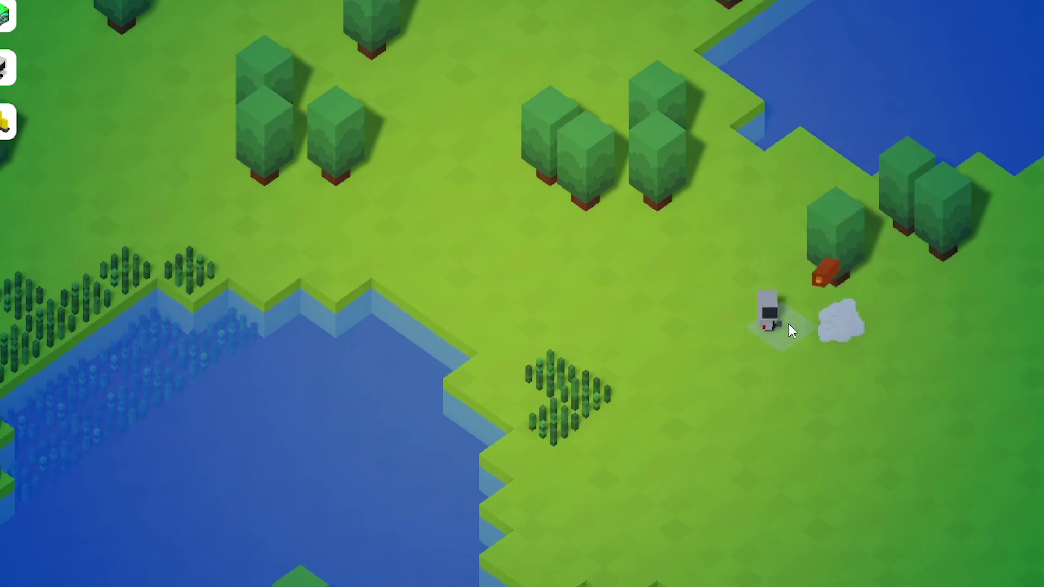
click(825, 277)
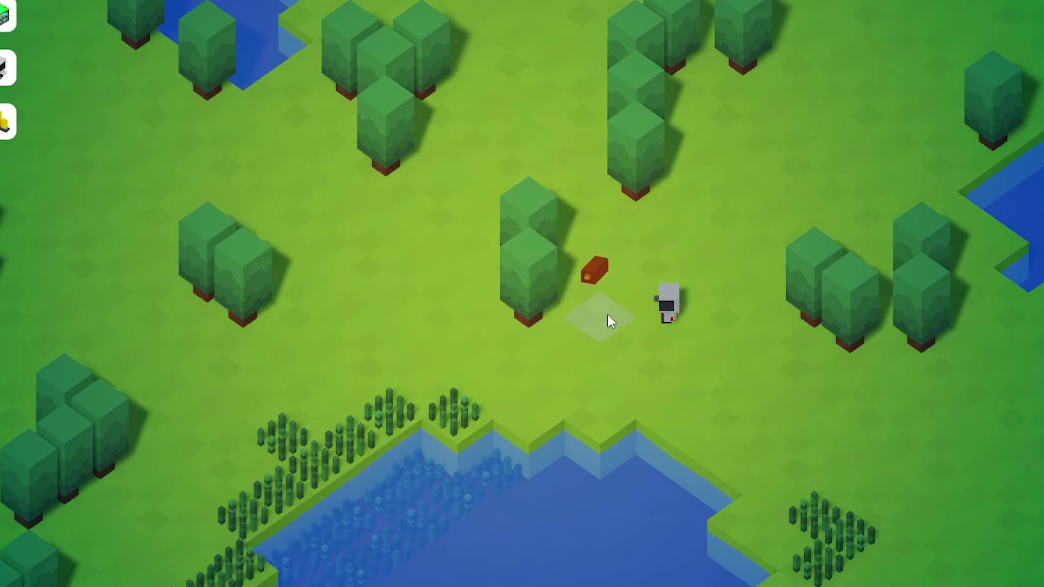
Fell the front tree of the pair north of the reeds with the robot's laser.
click(608, 315)
click(533, 310)
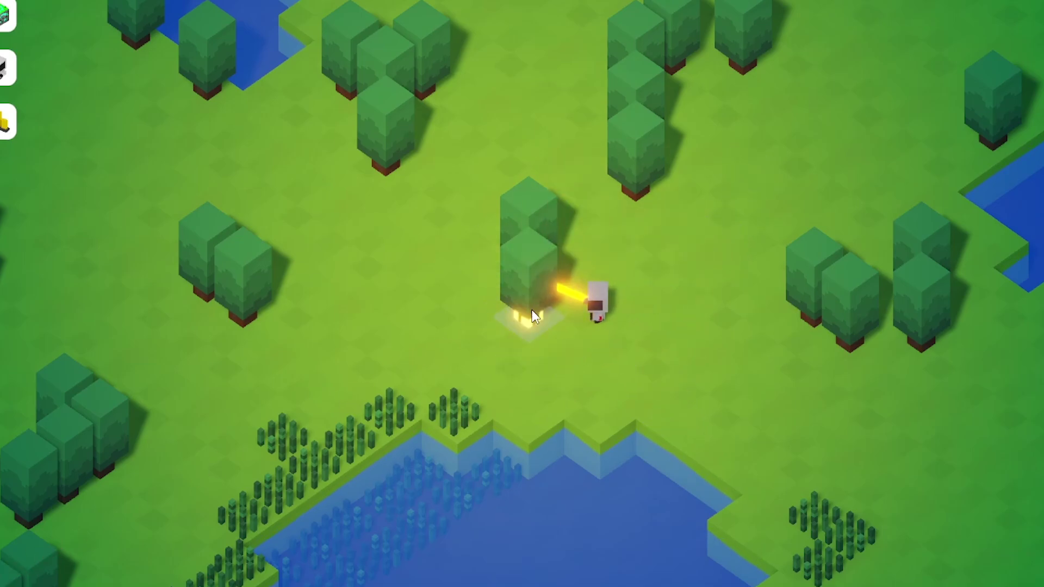
key(a)
key(s)
key(w)
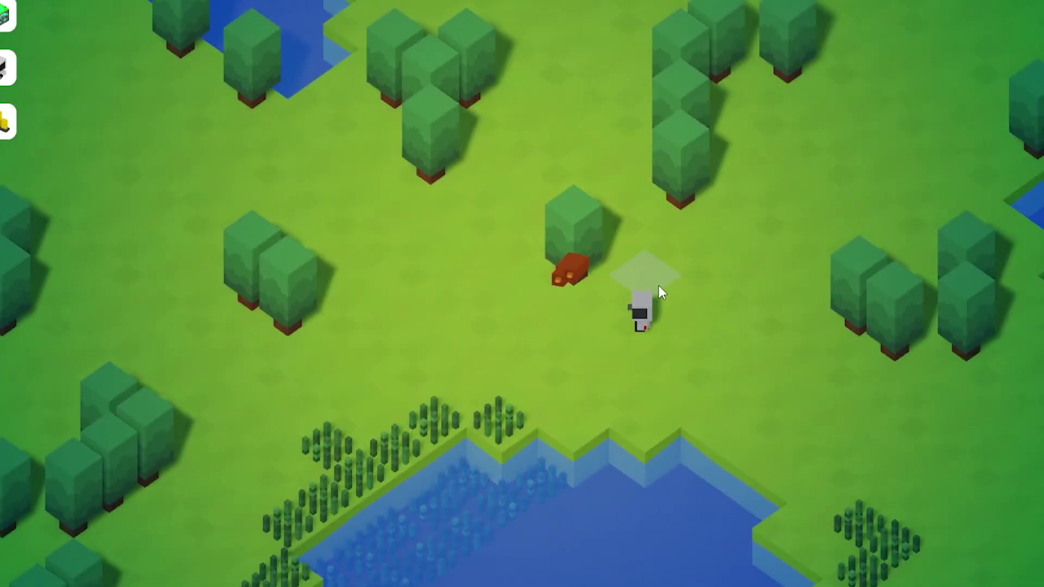
Move the robot beside the remaining tree next to the dropped logs and cut it with the laser.
click(658, 286)
click(573, 268)
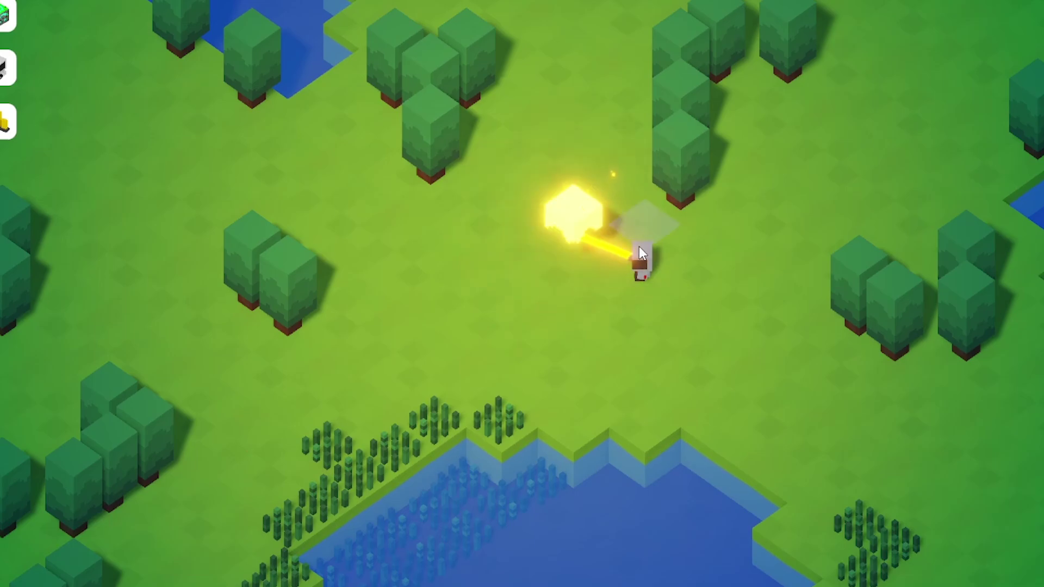
click(611, 211)
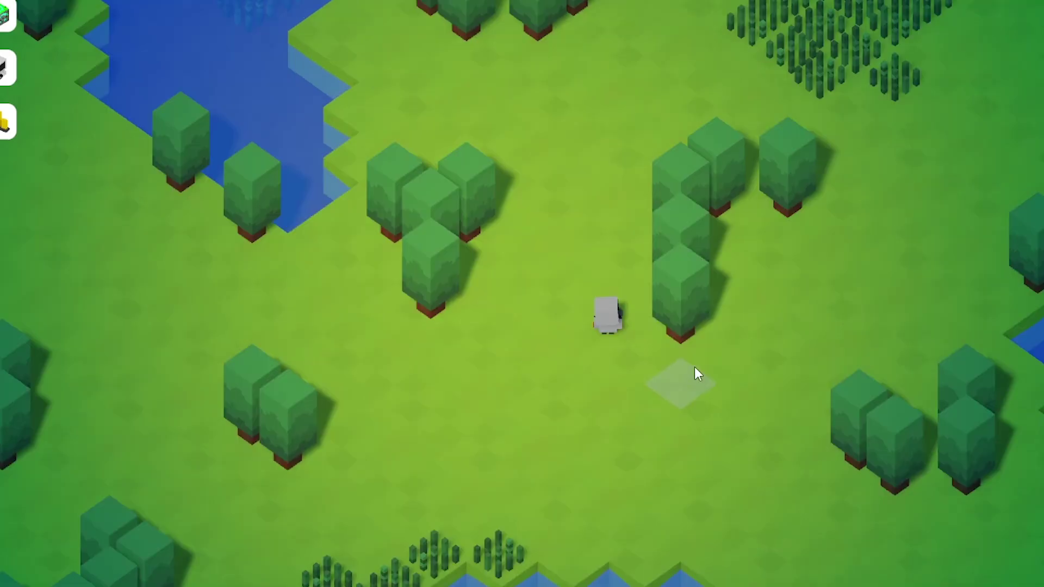
Cut the frontmost trees of the nearby tree column with the laser while walking the robot alongside.
click(678, 339)
click(620, 290)
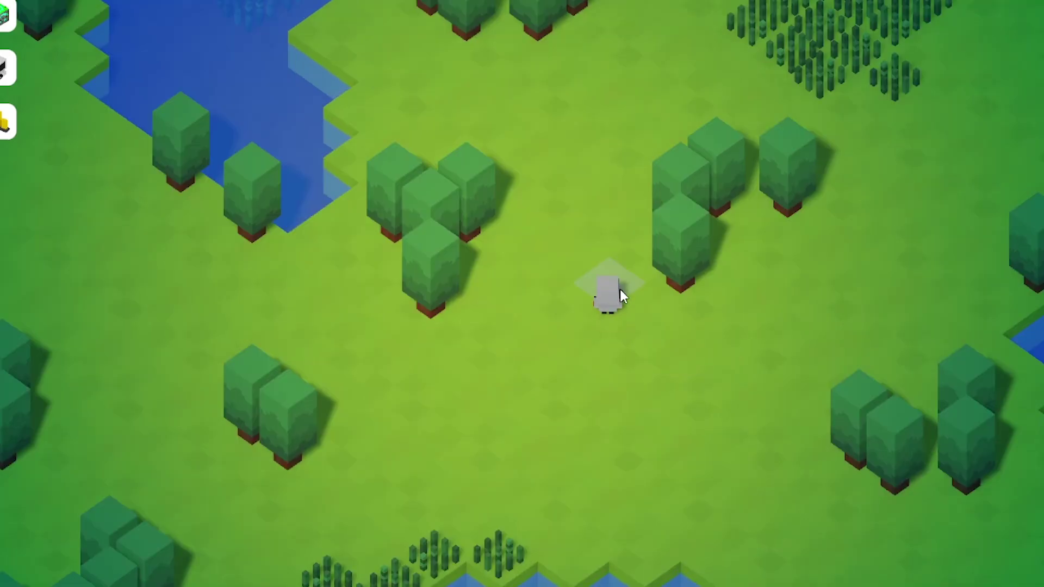
click(675, 294)
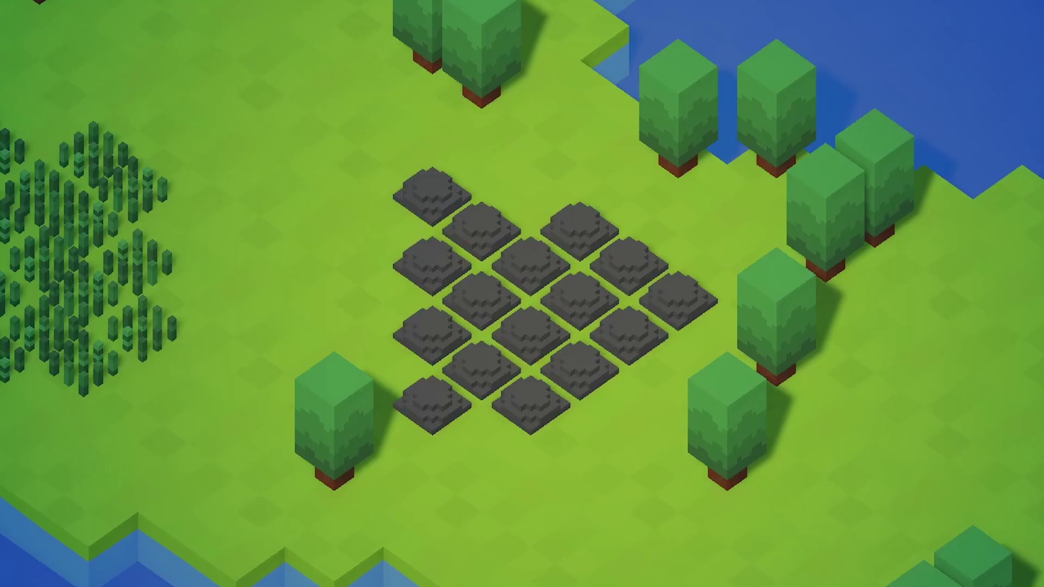
Survey the flat stone deposits across the grass face, viewing them up close and from farther away.
middle_drag(697, 452, 806, 459)
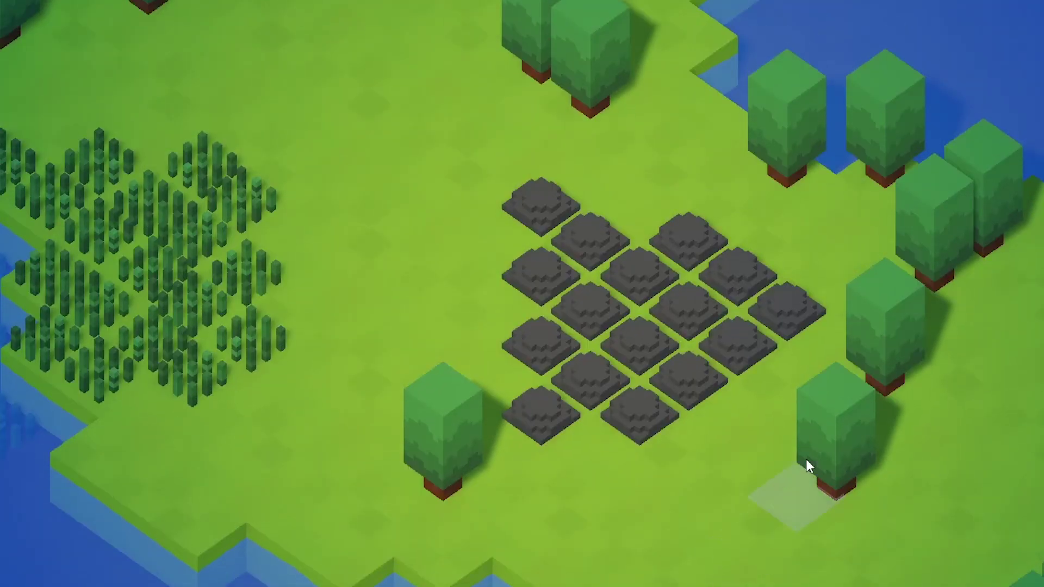
scroll(793, 425, down, 3)
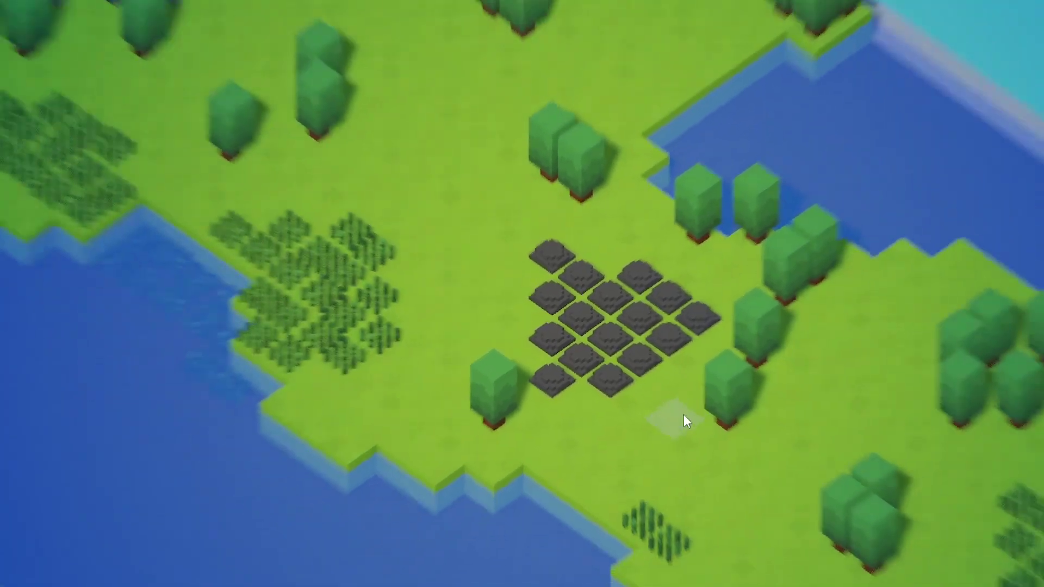
scroll(666, 420, down, 2)
scroll(647, 423, up, 5)
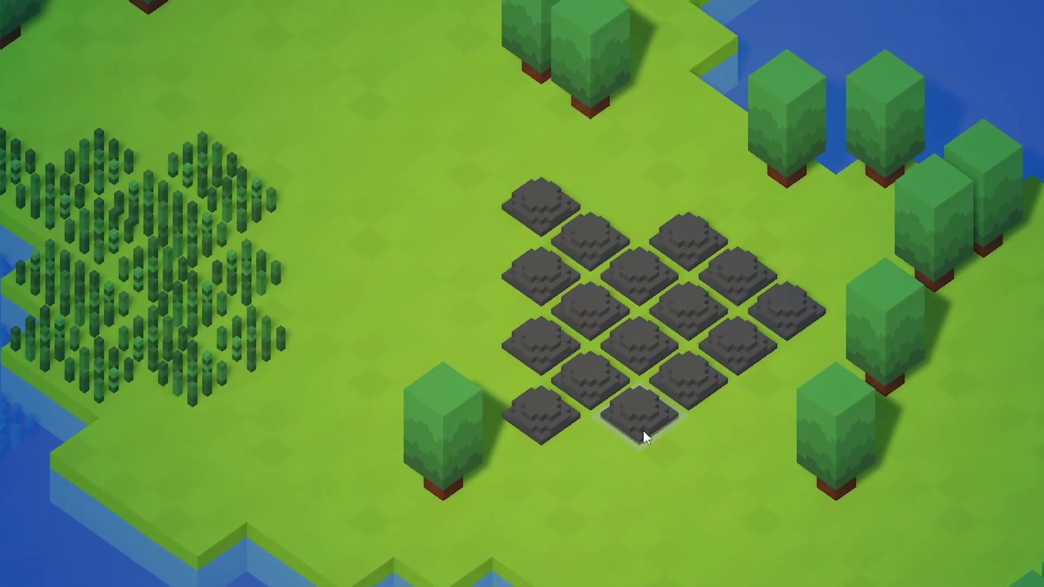
scroll(644, 431, down, 5)
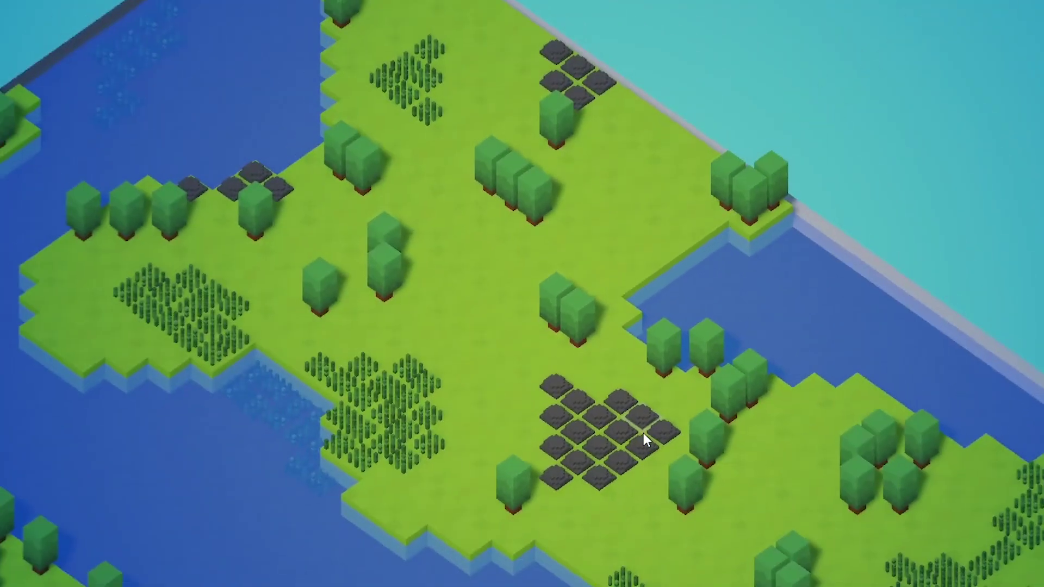
key(s)
key(a)
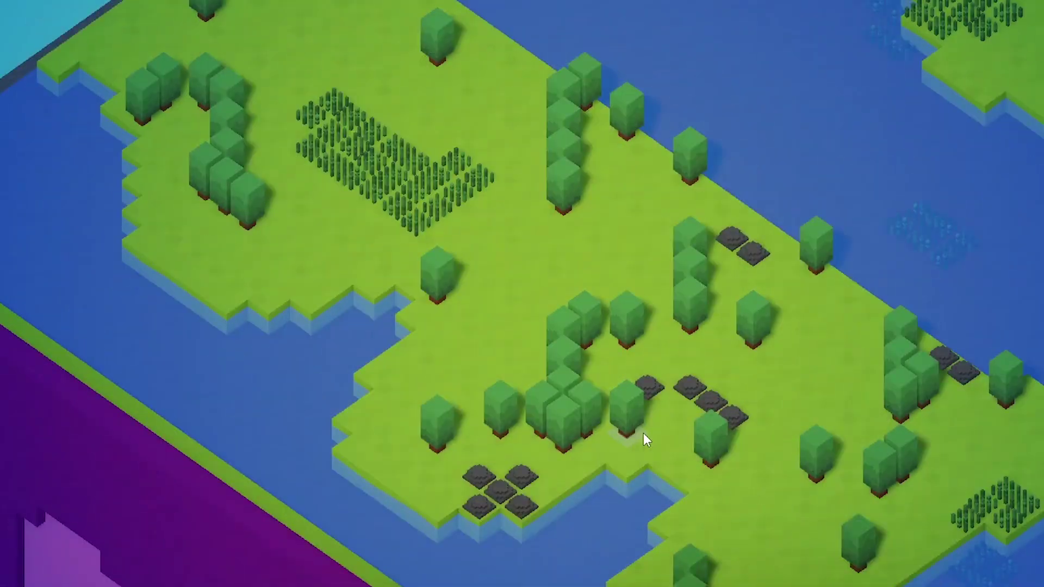
key(w)
key(s)
key(s)
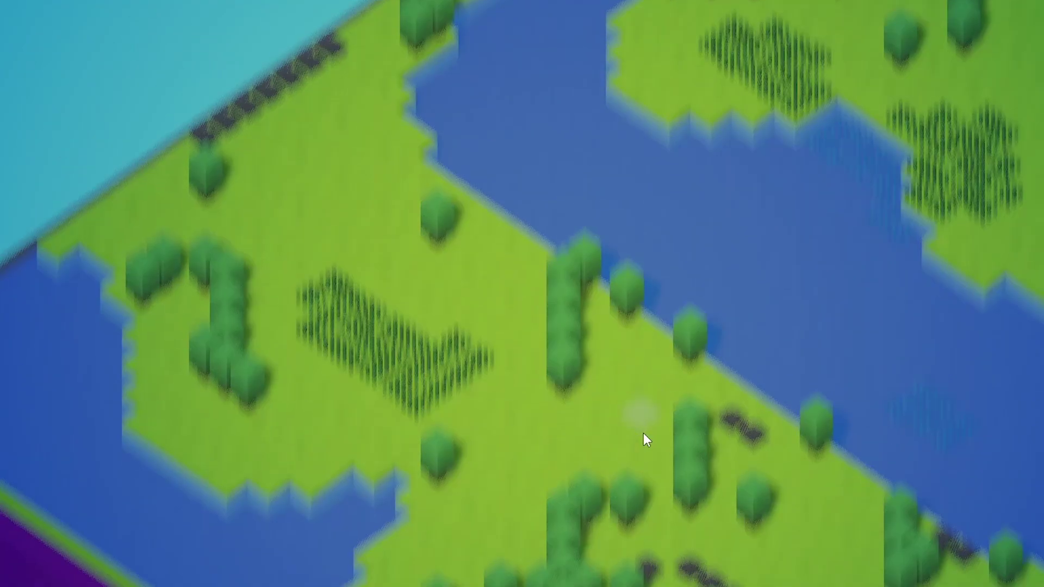
key(d)
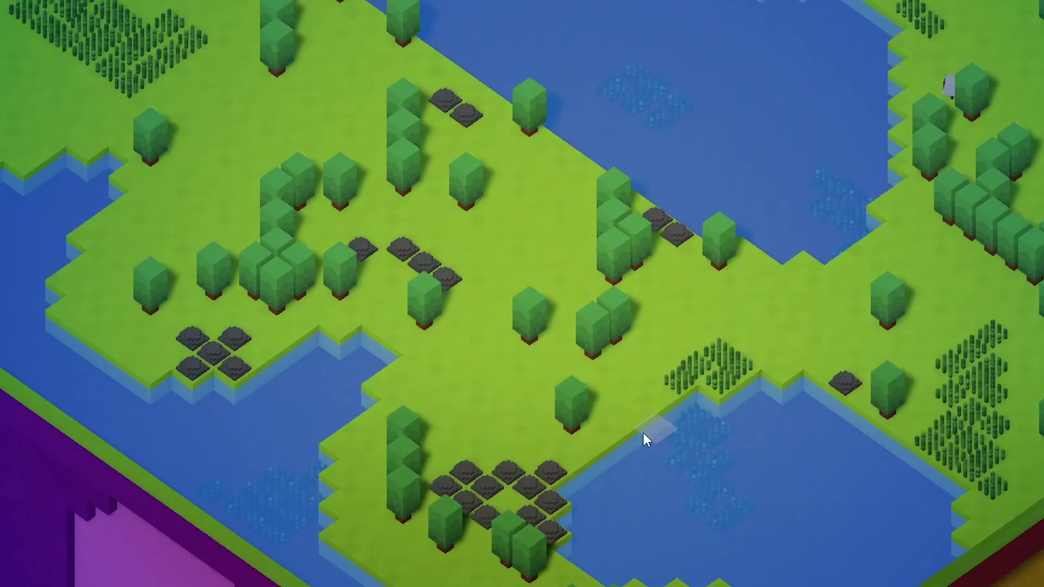
key(d)
key(w)
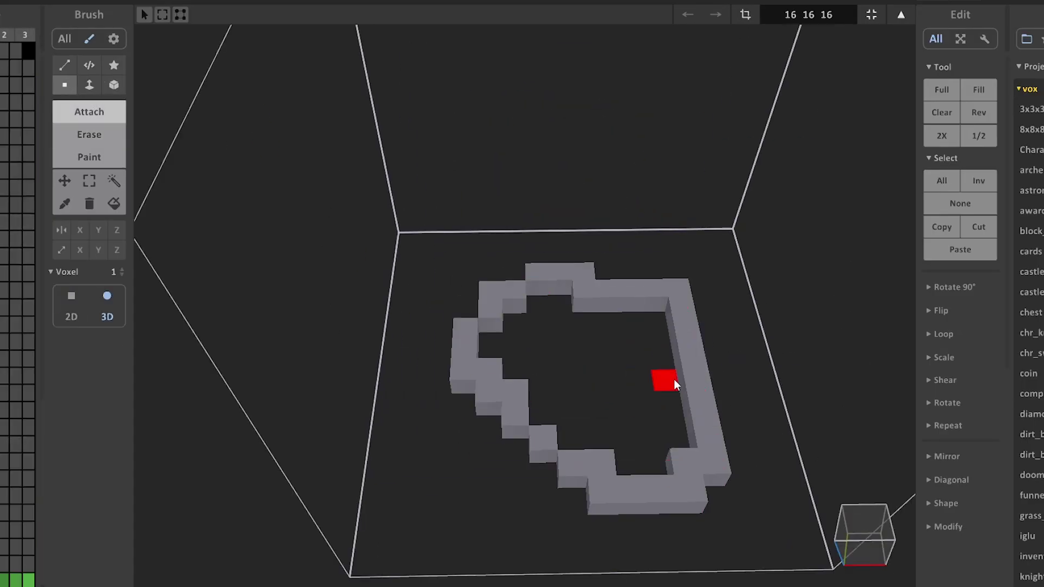
In the voxel editor, complete the grey outline of the rock base and extrude the faces inside it.
mouse_move(674, 379)
mouse_down()
mouse_move(534, 427)
mouse_move(580, 430)
mouse_up()
right_drag(579, 431, 619, 183)
click(89, 85)
drag(528, 375, 527, 321)
right_drag(169, 266, 189, 326)
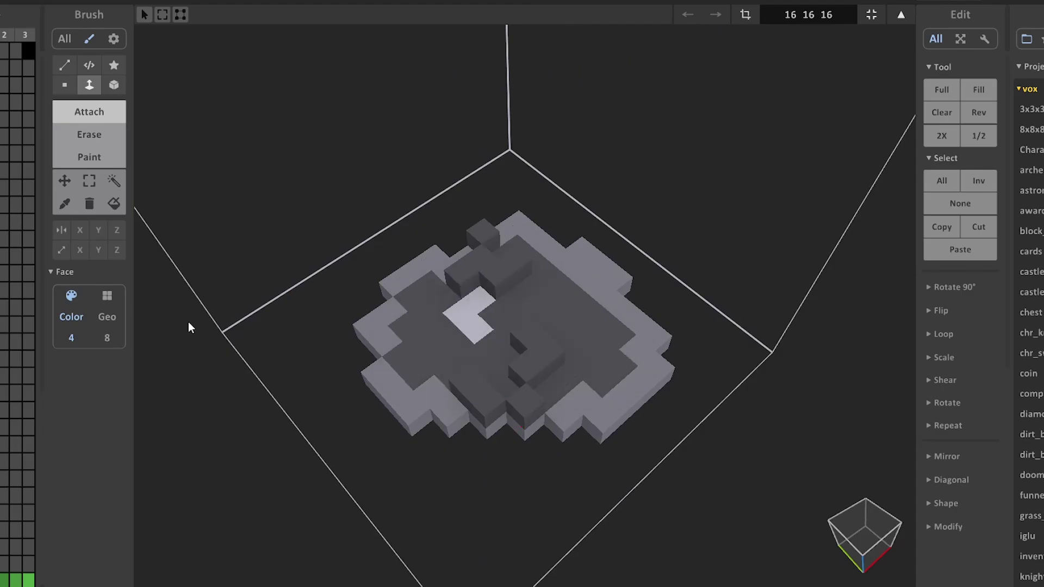
Erase a box-shaped section of voxels from the rock model.
click(114, 85)
click(89, 134)
mouse_move(391, 370)
mouse_down()
mouse_move(571, 265)
mouse_move(380, 380)
mouse_move(540, 433)
mouse_move(571, 405)
mouse_up()
Attach box-shaped volumes to build the rock's main body and the small ledges around its foot.
click(64, 84)
click(89, 112)
click(113, 85)
drag(421, 204, 645, 344)
drag(297, 262, 577, 337)
right_drag(597, 344, 414, 321)
drag(622, 289, 536, 423)
right_drag(537, 427, 642, 348)
drag(489, 489, 550, 512)
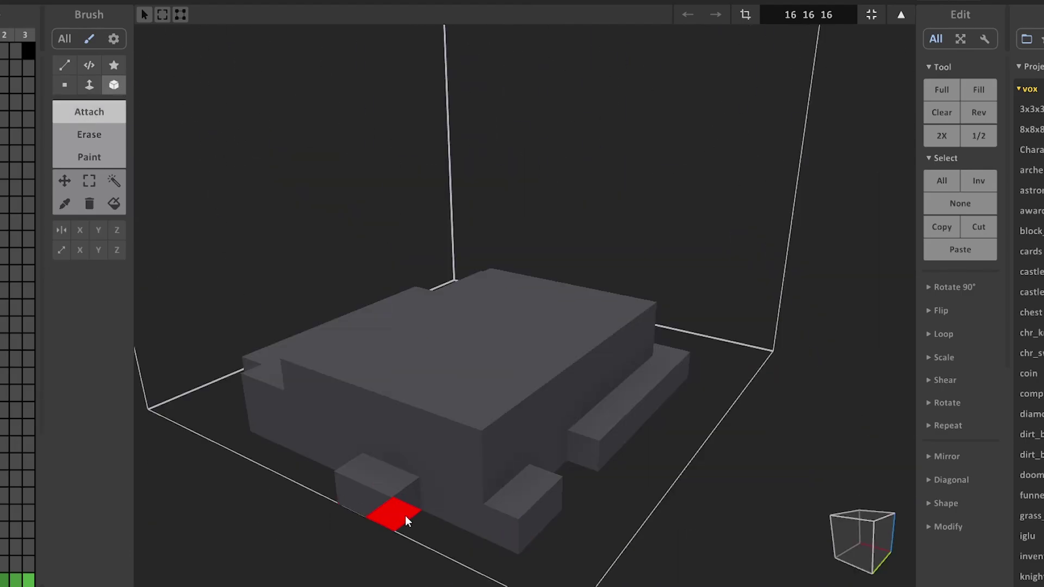
Attach another ledge at the foot of the rock and extrude a face upward from its body.
drag(406, 522, 304, 463)
right_drag(381, 490, 650, 435)
click(89, 85)
drag(544, 304, 544, 239)
mouse_move(598, 391)
right_down()
mouse_move(692, 453)
mouse_move(647, 457)
right_up()
Attach a further box of voxels to the rock beside the raised block.
click(114, 84)
mouse_move(642, 348)
mouse_down()
mouse_move(707, 296)
mouse_move(674, 239)
mouse_up()
click(89, 84)
right_drag(680, 435, 517, 380)
Paint lighter grey patches of single voxels on the sides and ledges of the rock.
click(65, 85)
click(89, 157)
click(662, 392)
click(422, 351)
click(395, 397)
click(448, 417)
click(396, 445)
drag(519, 459, 581, 475)
mouse_move(688, 410)
mouse_down()
mouse_move(660, 431)
mouse_move(630, 431)
mouse_up()
Paint lighter grey patches on the rock's remaining side and top block, checking the model from several angles.
right_drag(631, 431, 414, 363)
click(405, 361)
right_drag(544, 353, 468, 402)
drag(468, 270, 587, 318)
drag(533, 177, 506, 250)
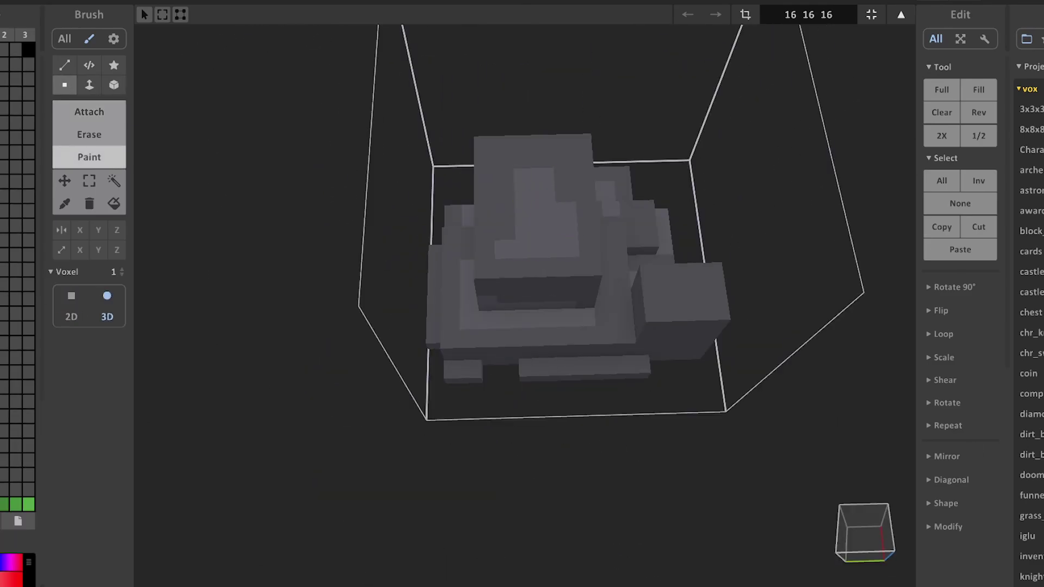
mouse_move(549, 223)
right_down()
mouse_move(580, 435)
mouse_move(427, 385)
mouse_move(508, 361)
mouse_move(461, 460)
mouse_move(450, 322)
mouse_move(736, 415)
mouse_move(620, 464)
mouse_move(580, 459)
mouse_move(457, 350)
mouse_move(690, 420)
right_up()
scroll(581, 459, up, 5)
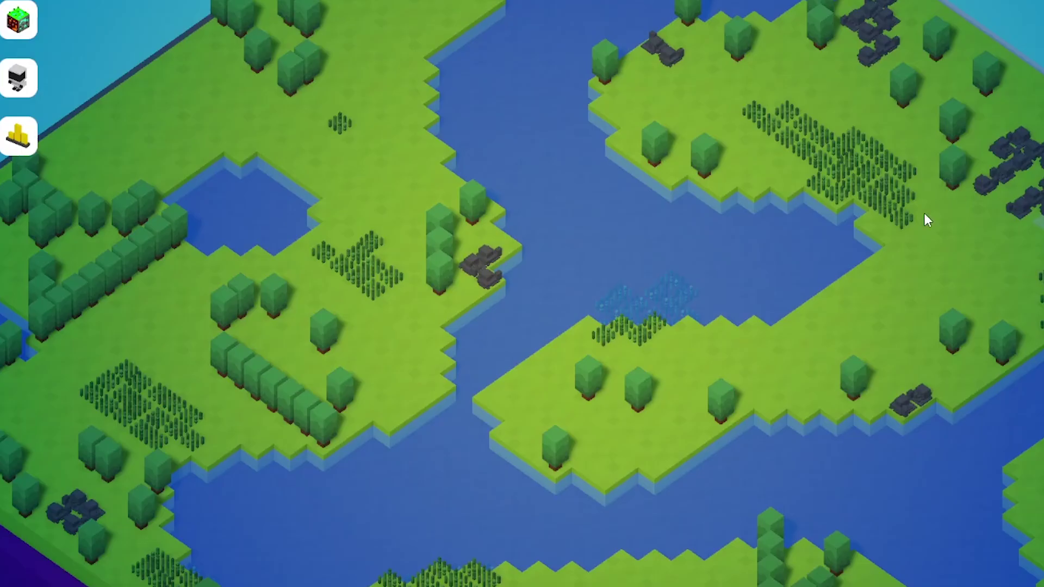
Inspect the new rock models up close in the cluster near the edge of the grass face.
key(w)
key(d)
scroll(893, 392, up, 5)
key(d)
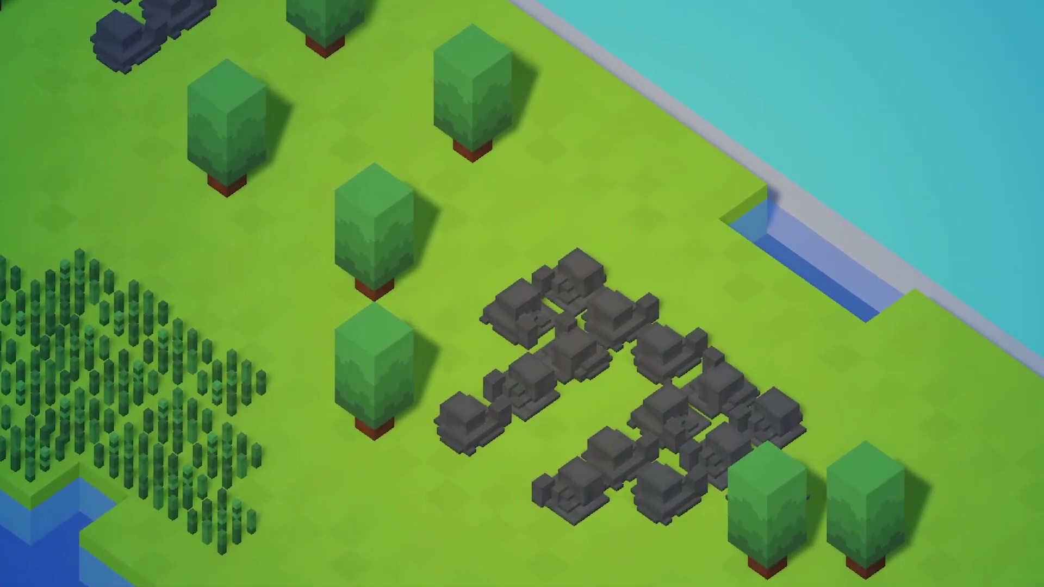
key(d)
key(s)
key(a)
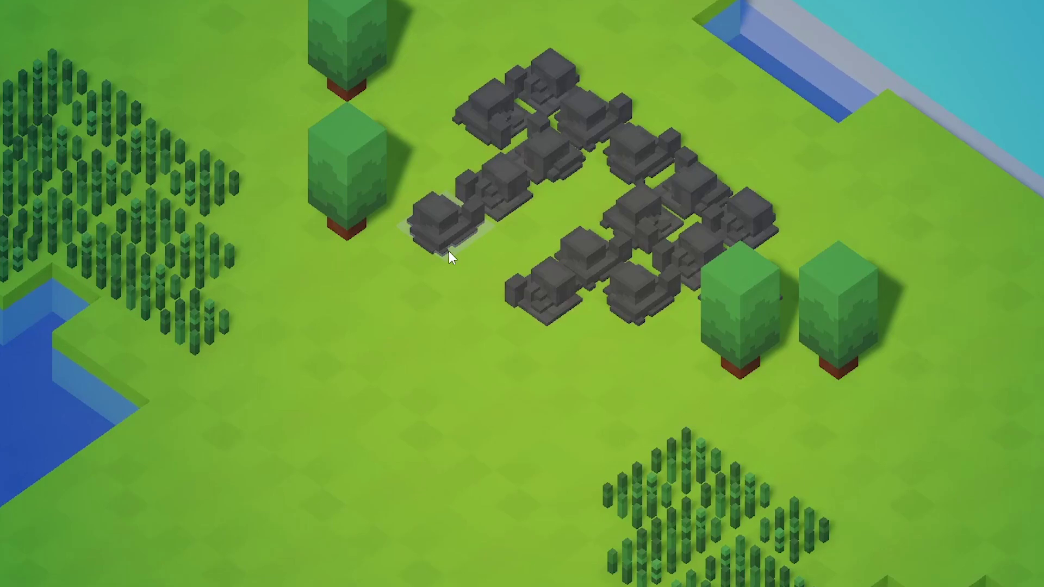
key(w)
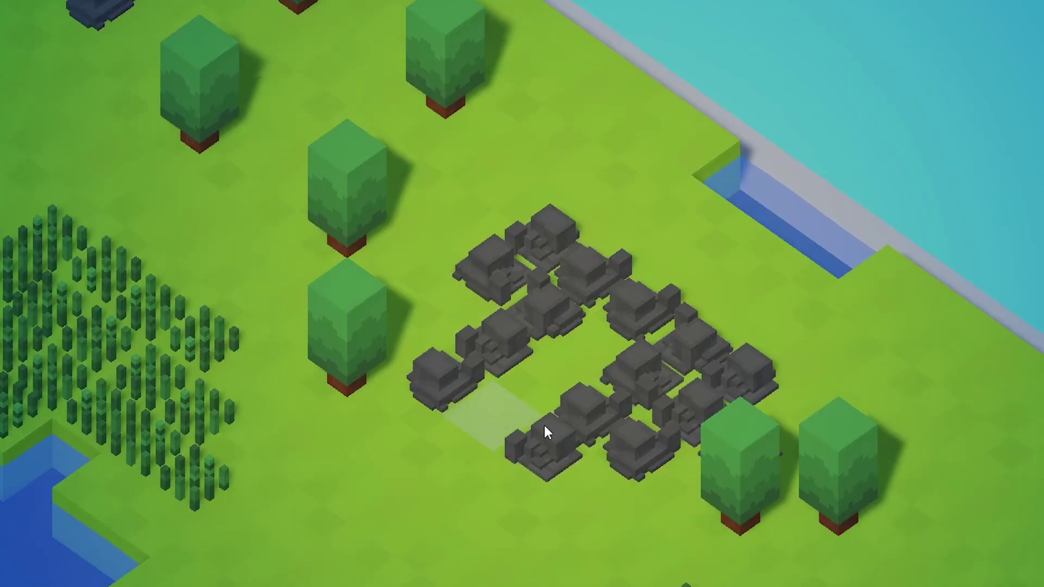
key(s)
Survey how the new rock clusters are distributed among the trees, reeds and lakes of the grass face.
scroll(455, 181, down, 5)
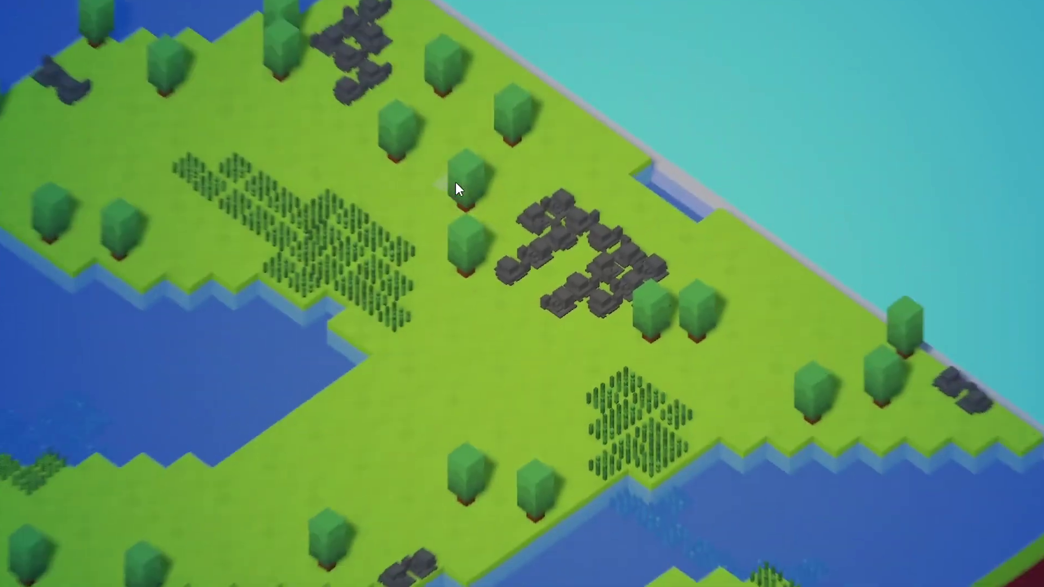
key(s)
key(a)
key(w)
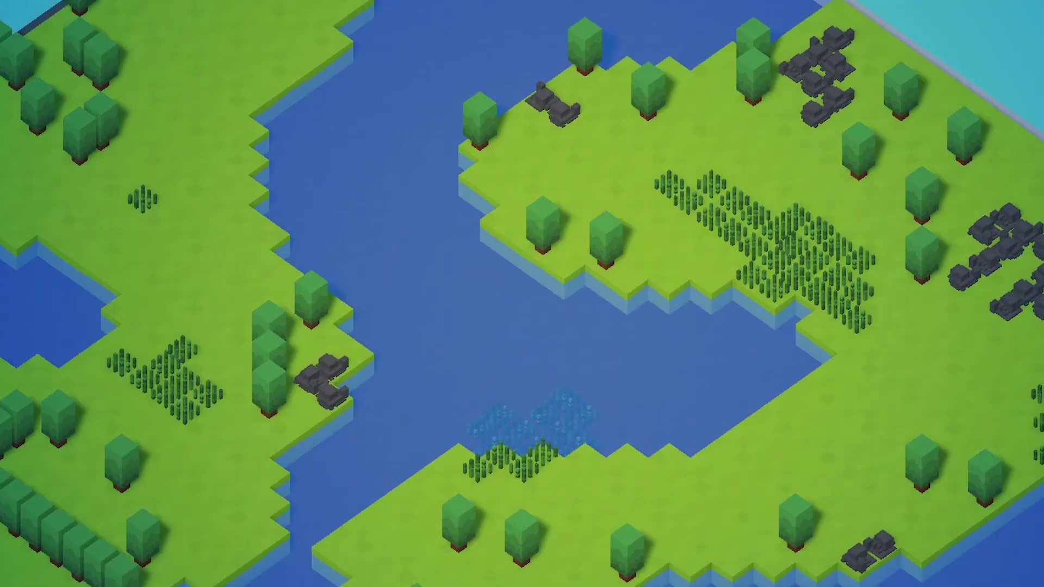
key(d)
key(s)
key(w)
scroll(455, 181, up, 1)
scroll(457, 188, up, 3)
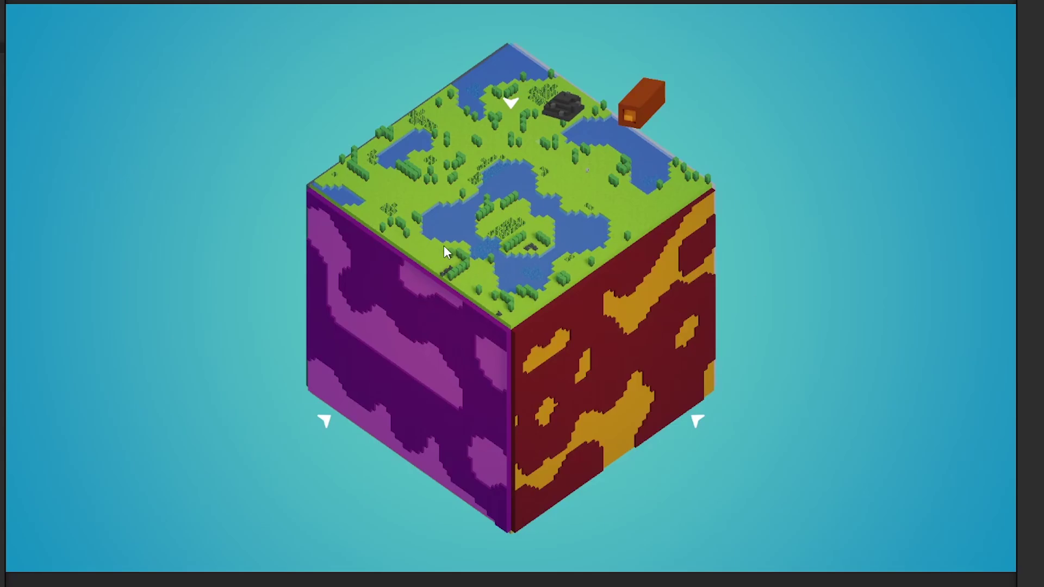
Test switching between the whole-cube overview and the grass face.
click(509, 110)
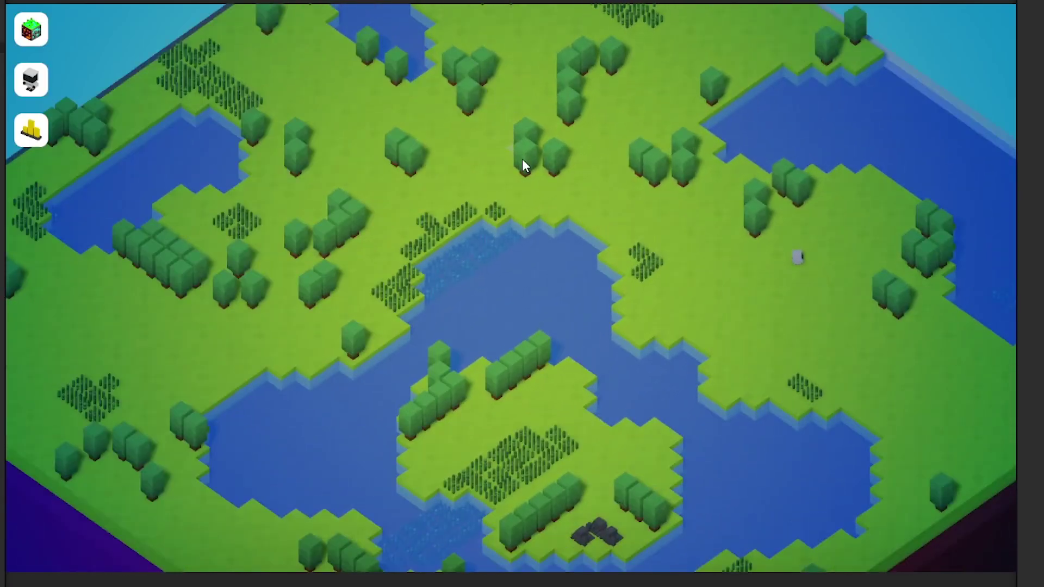
click(31, 39)
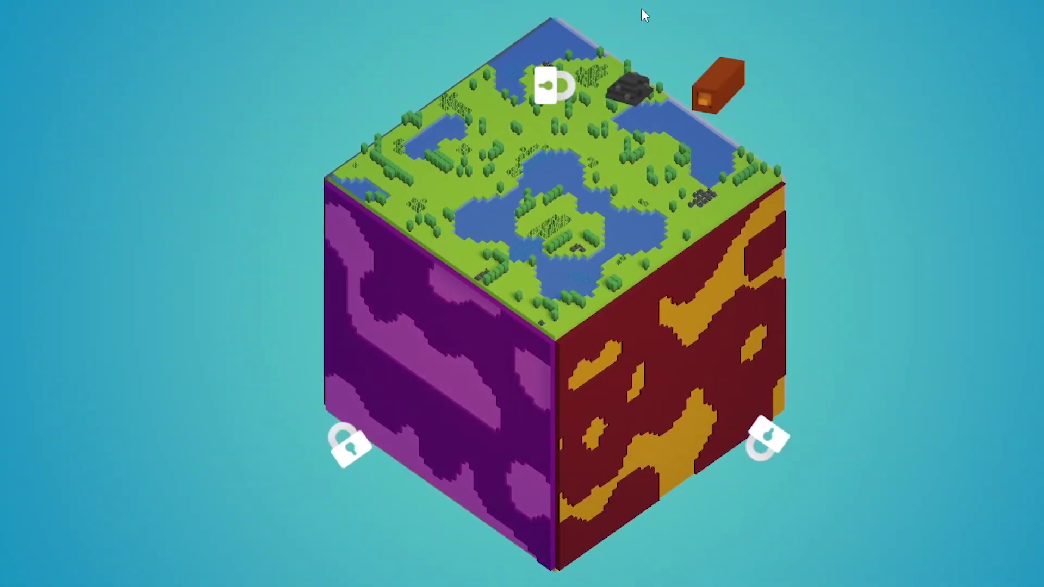
click(540, 96)
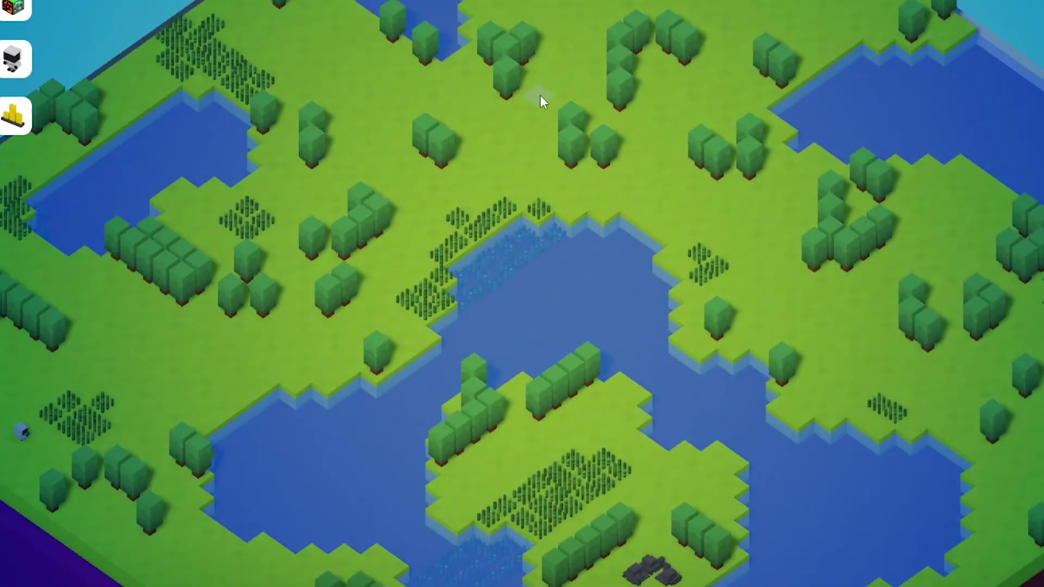
Focus the view on the robot and cut the nearest of the three trees by the pond with its laser.
click(16, 59)
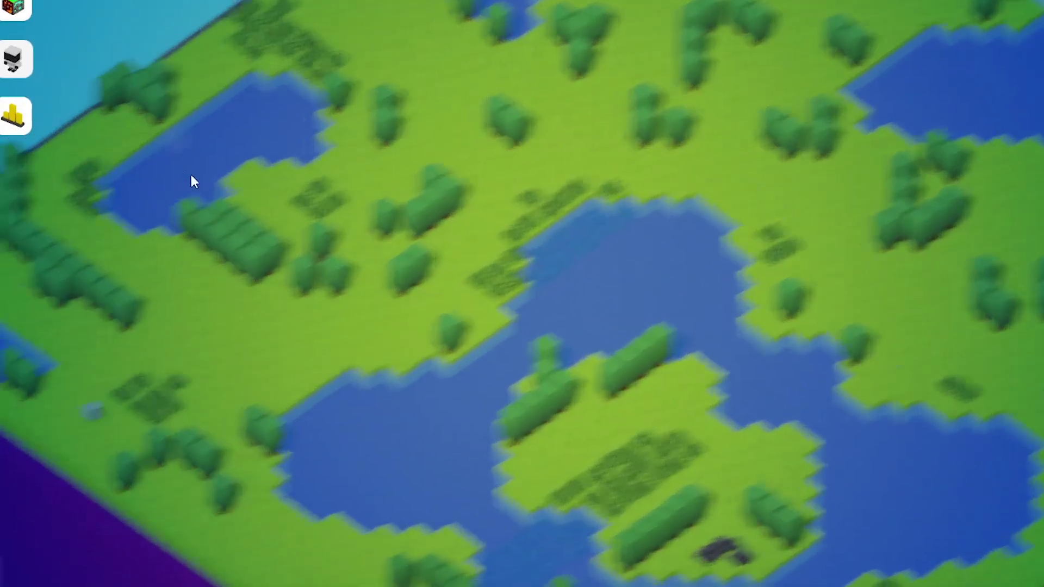
click(538, 306)
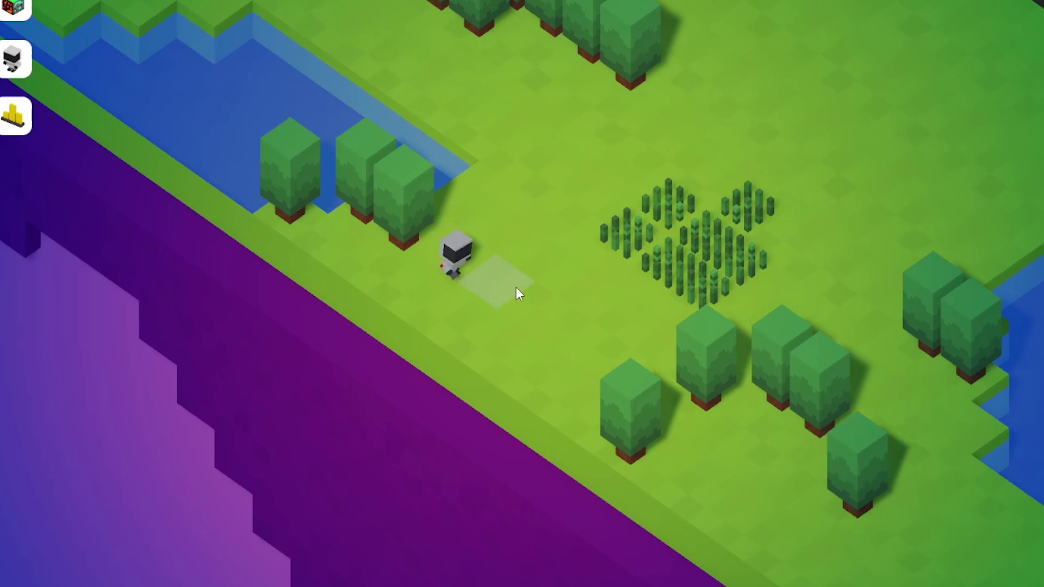
click(413, 251)
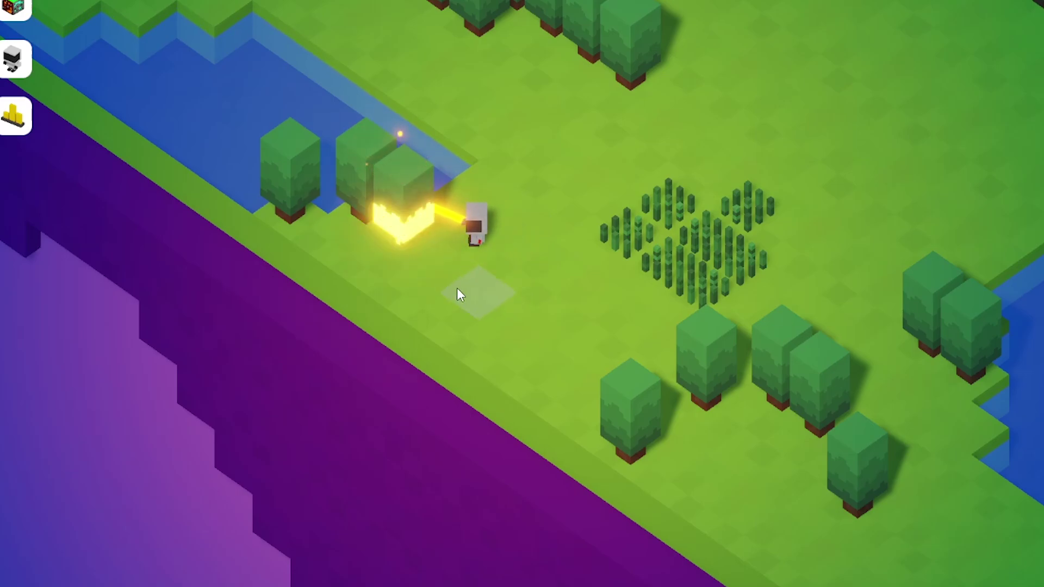
Fell the two remaining trees by the pond with the laser and send the robot to the end tree of the long row.
middle_drag(615, 125, 475, 292)
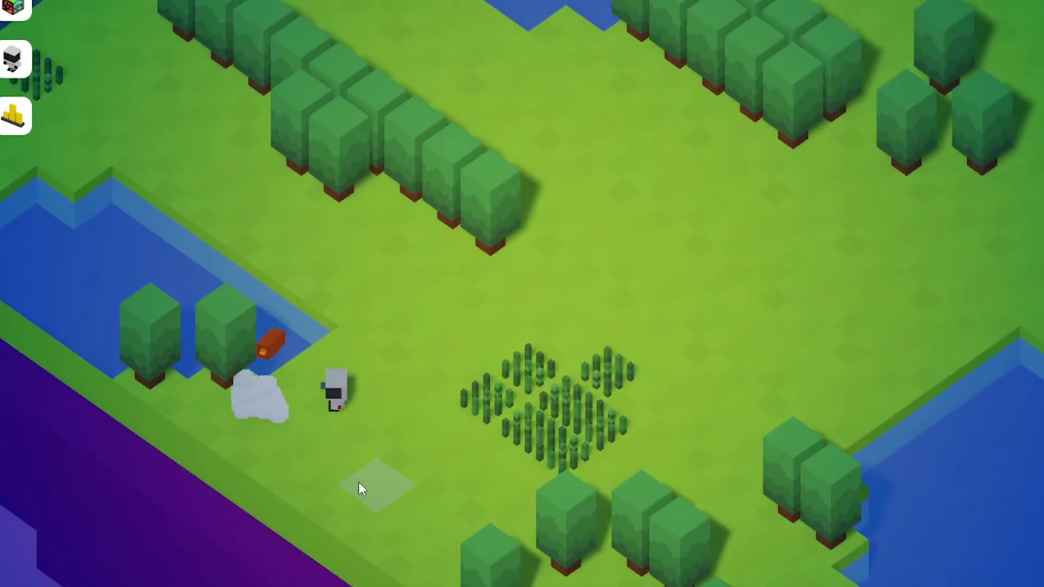
click(224, 393)
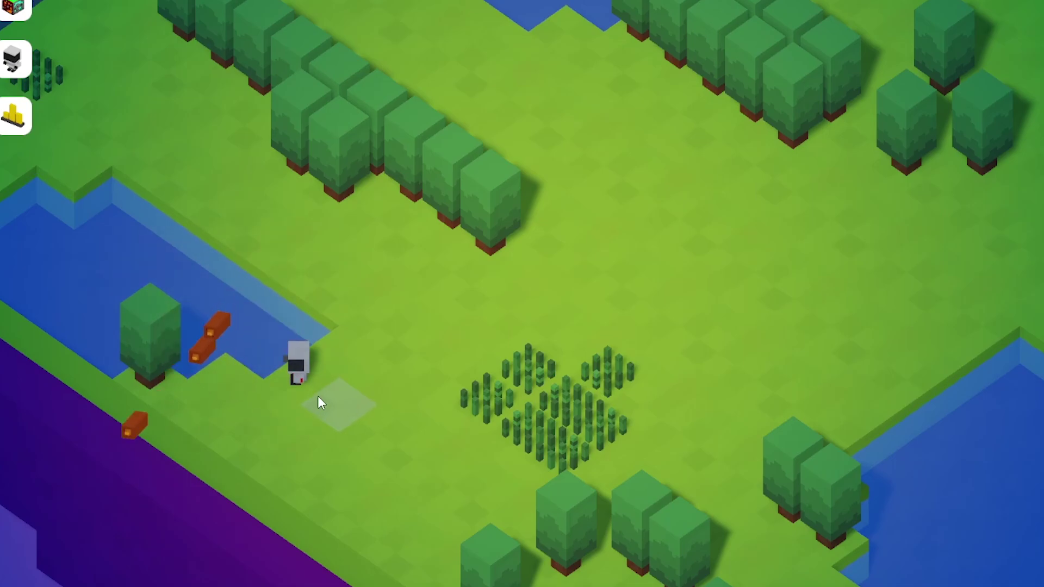
click(152, 384)
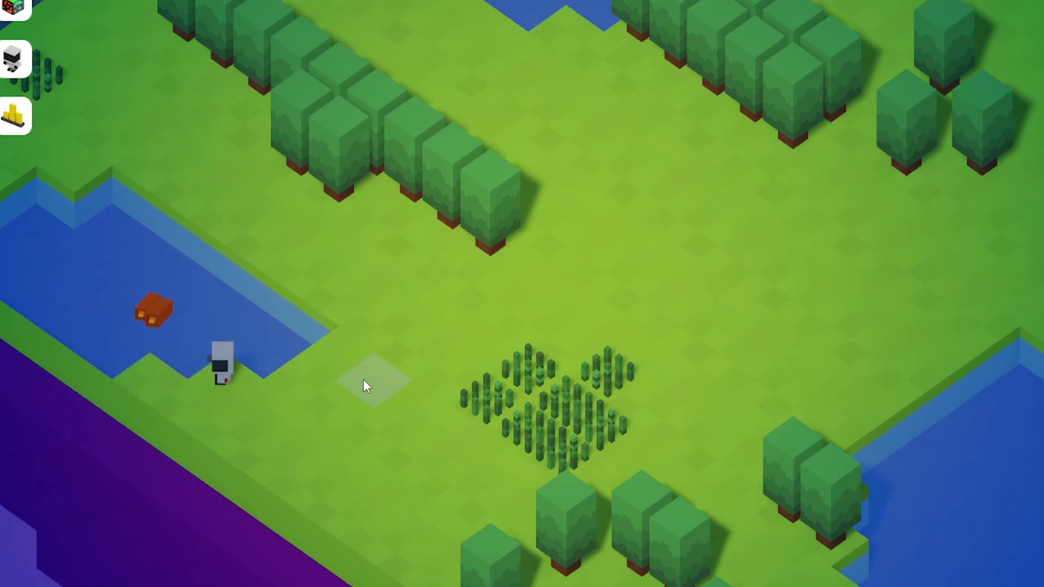
click(387, 350)
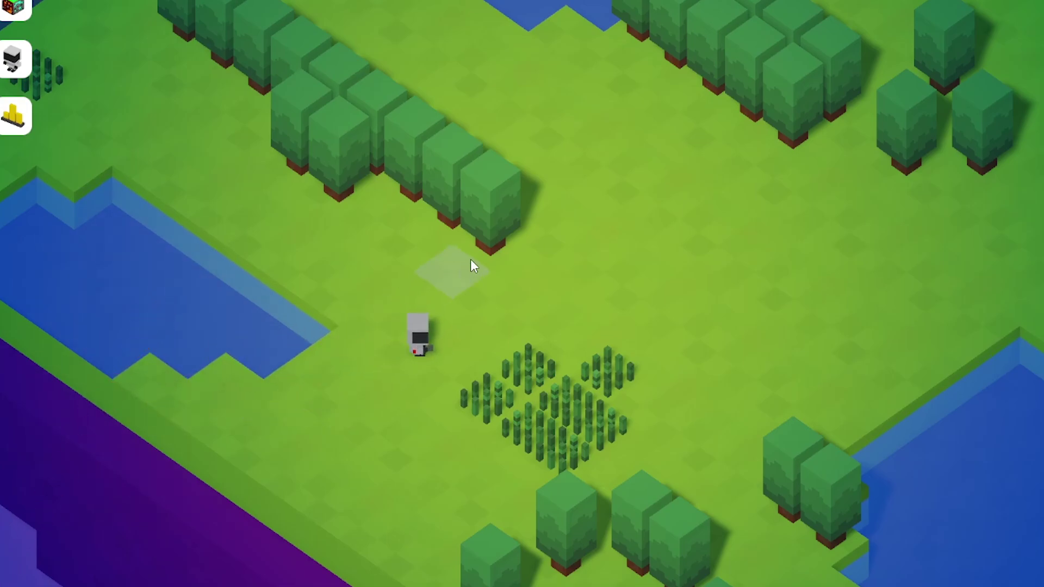
click(482, 251)
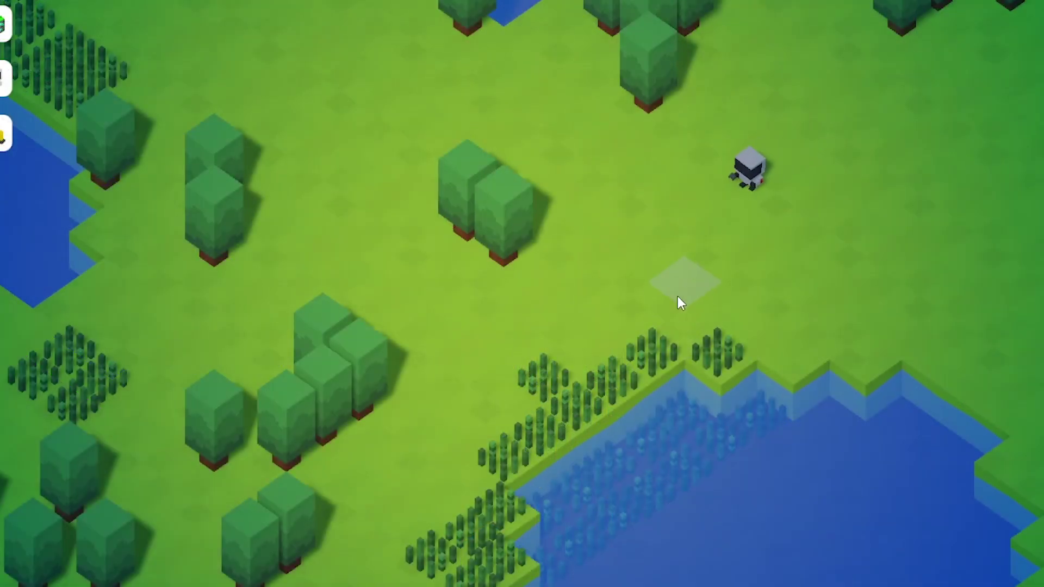
Walk the robot past the pair of trees north of the lake, keeping it in view.
scroll(678, 296, up, 3)
key(w)
key(a)
key(w)
key(a)
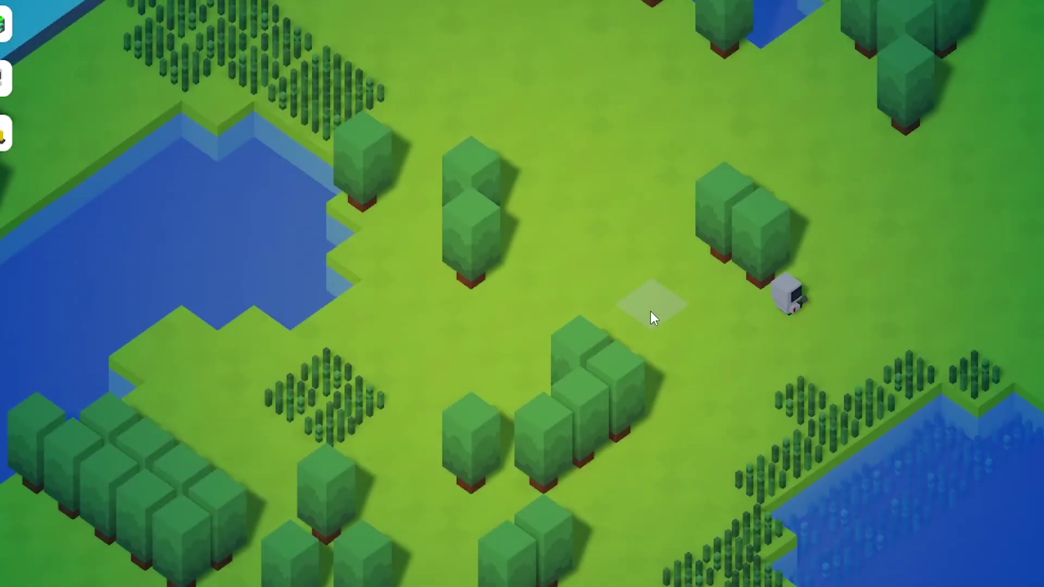
scroll(650, 311, down, 3)
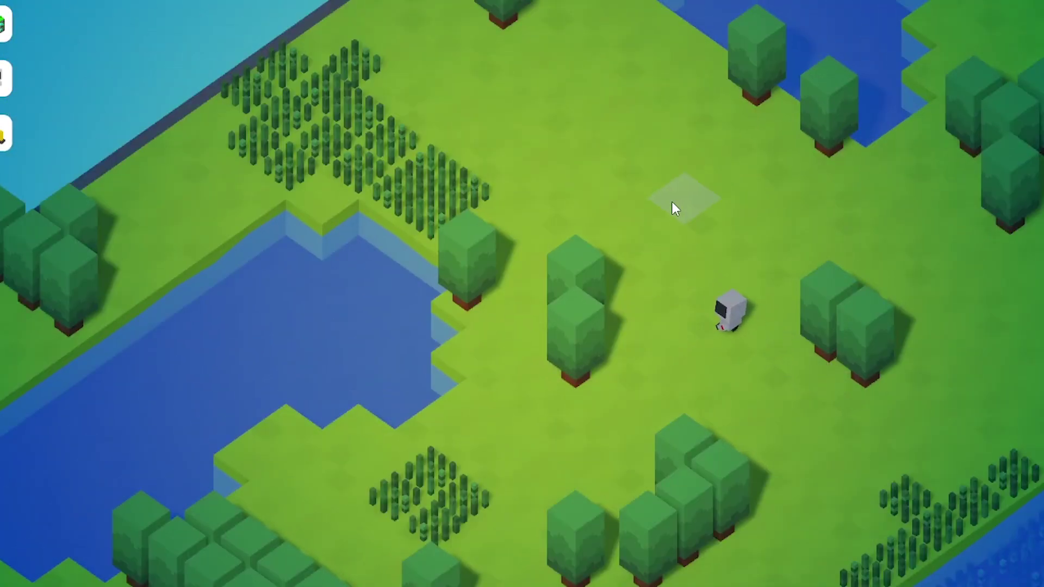
Guide the robot through the reeds onto the grass strip between the pond and the cube's edge.
scroll(671, 250, up, 3)
scroll(671, 251, down, 3)
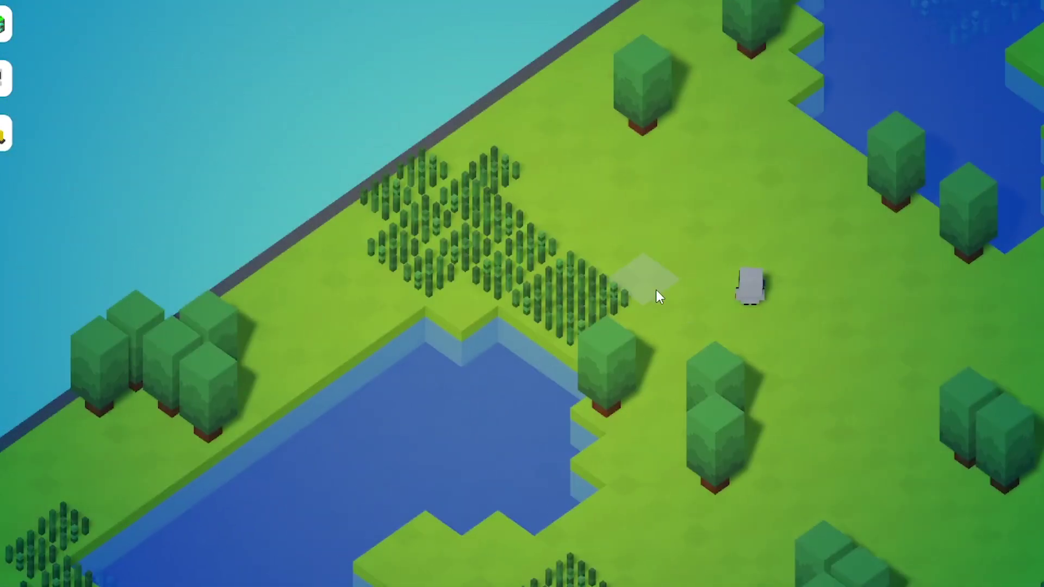
scroll(657, 294, up, 3)
scroll(658, 293, down, 3)
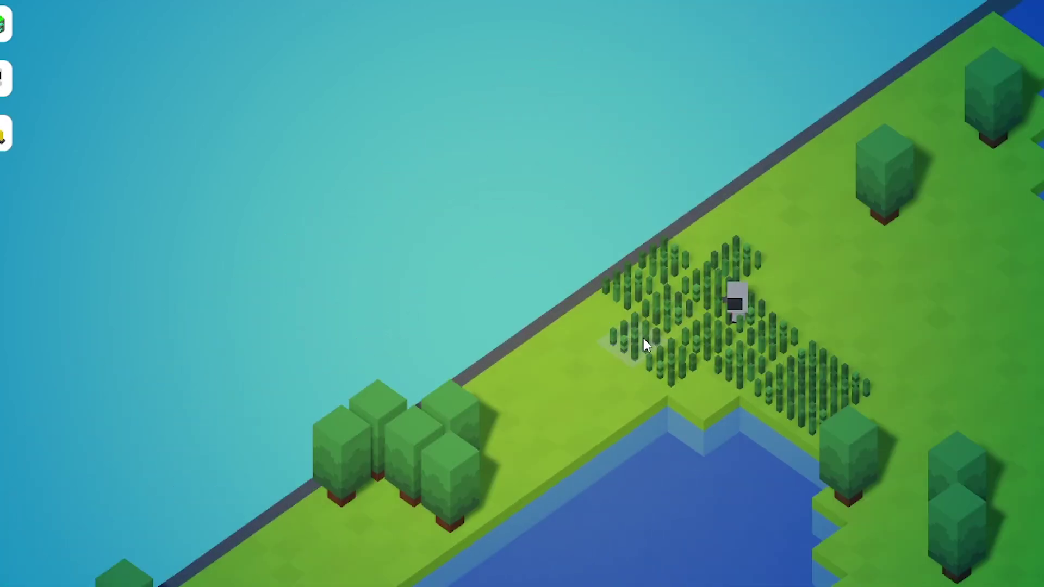
scroll(675, 340, up, 3)
click(675, 337)
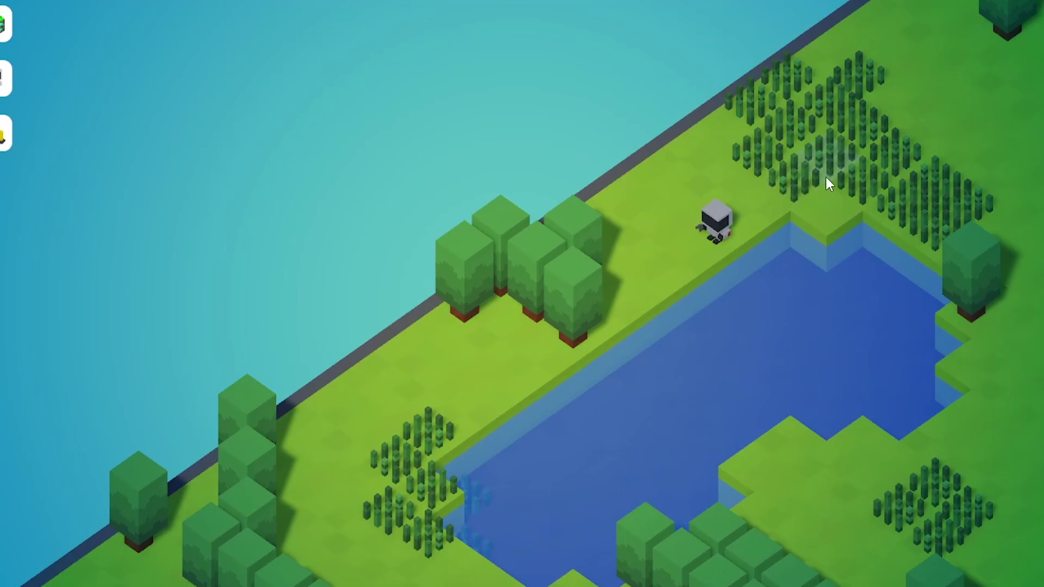
Walk the robot back through the reeds onto the open grass on their far side.
key(w)
key(d)
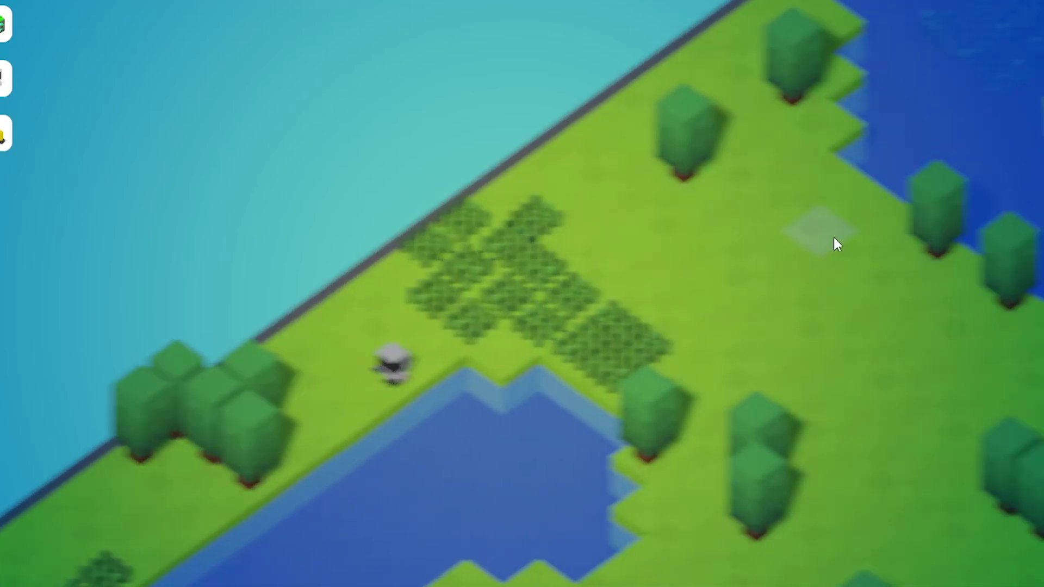
click(699, 218)
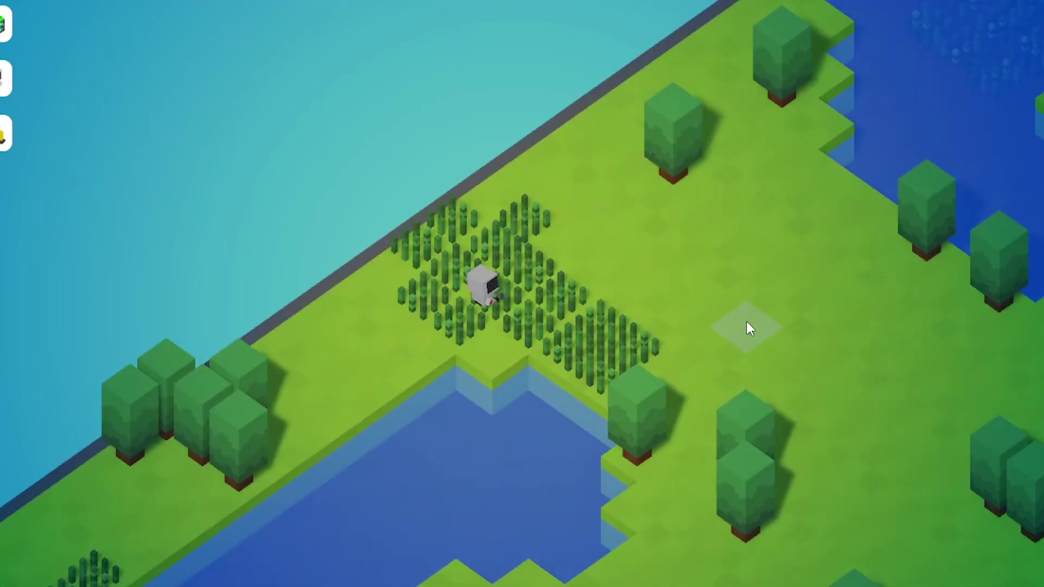
key(s)
key(d)
click(638, 197)
key(d)
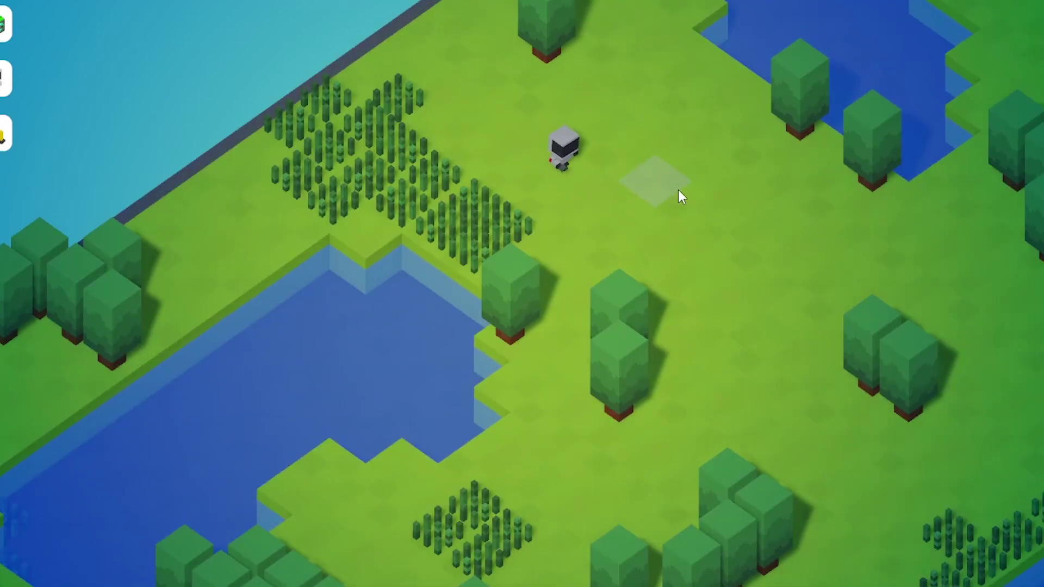